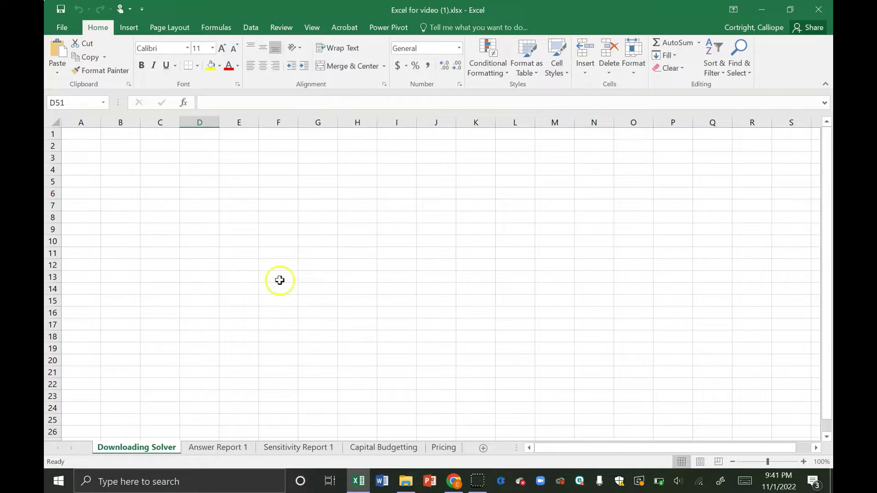
# Step: Confirm Solver Add-in is ticked in the Excel Add-ins list and close it
pyautogui.click(247, 31)
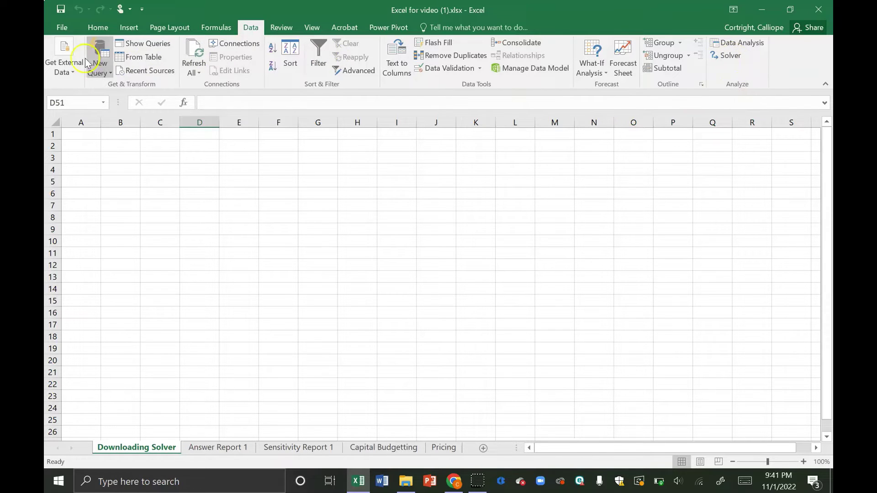
pyautogui.click(60, 27)
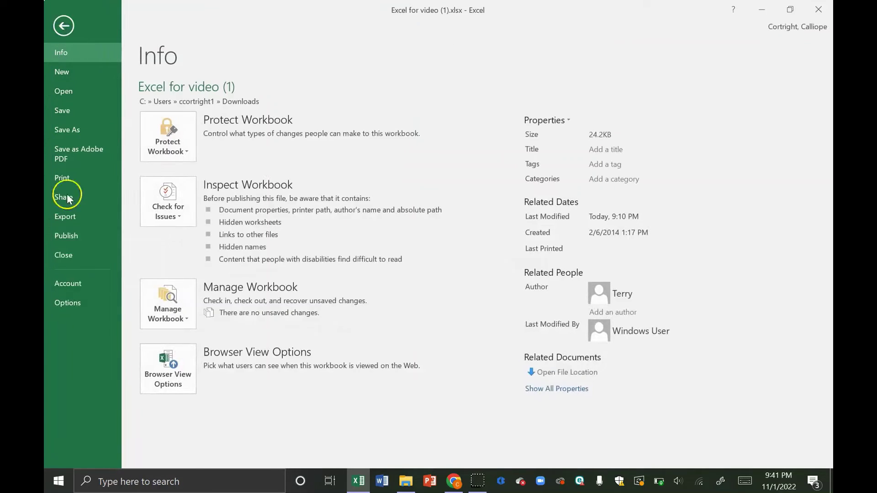
pyautogui.click(73, 297)
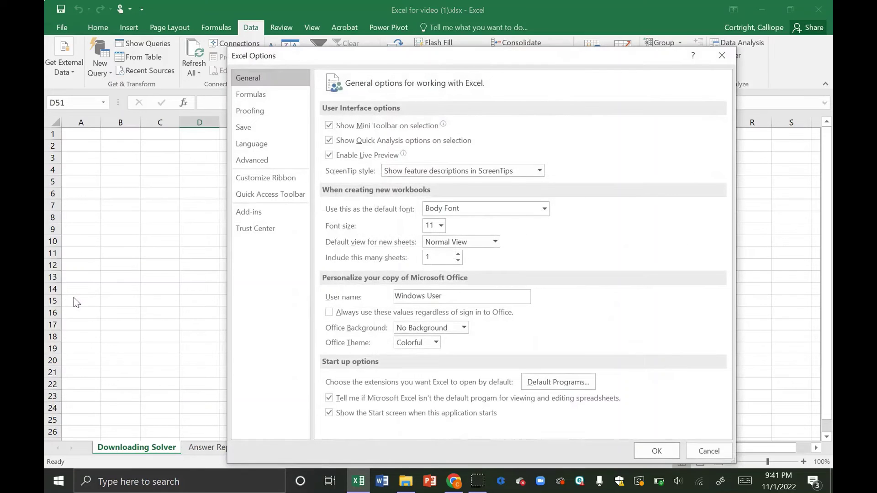
pyautogui.click(252, 213)
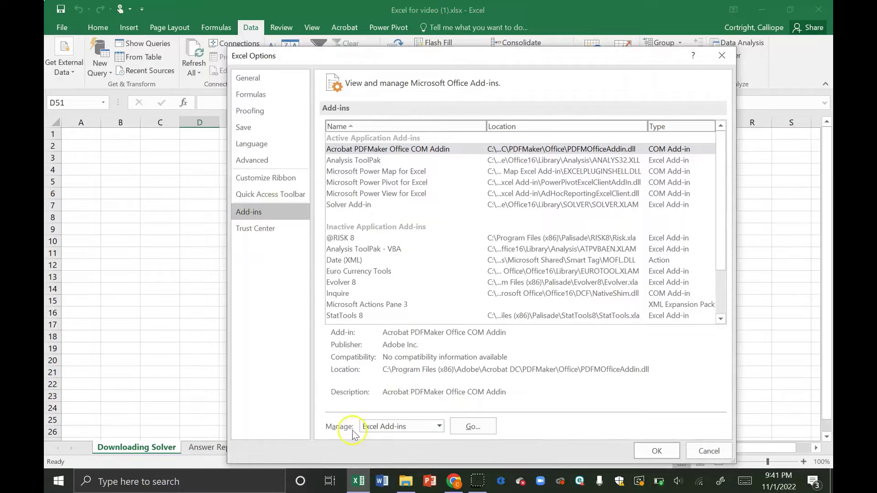
pyautogui.click(470, 427)
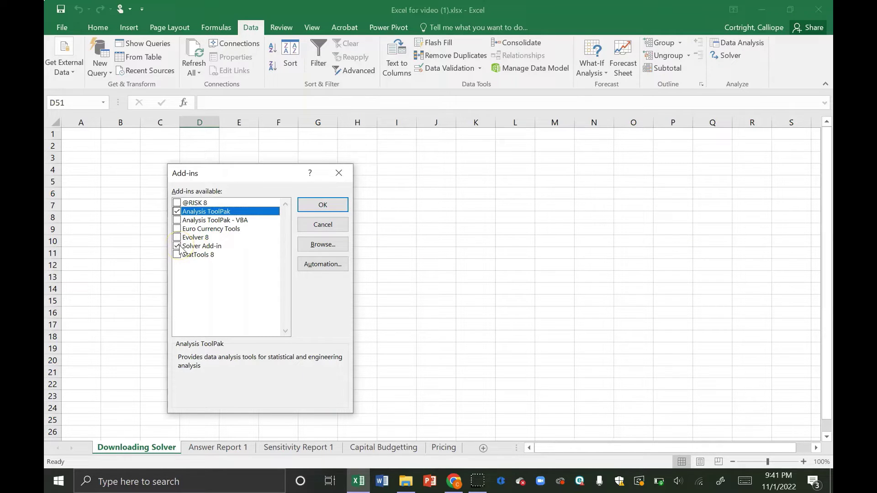
pyautogui.click(315, 208)
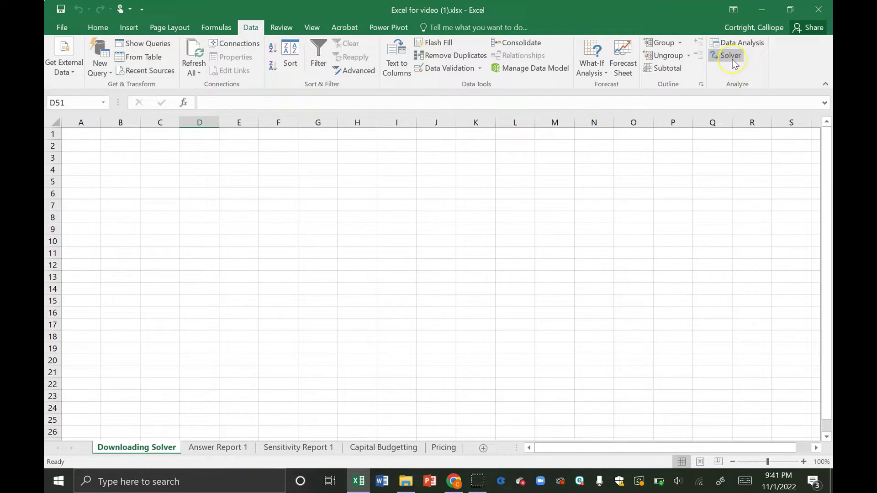
# Step: Open Solver and set the objective cell to $G$30
pyautogui.click(730, 56)
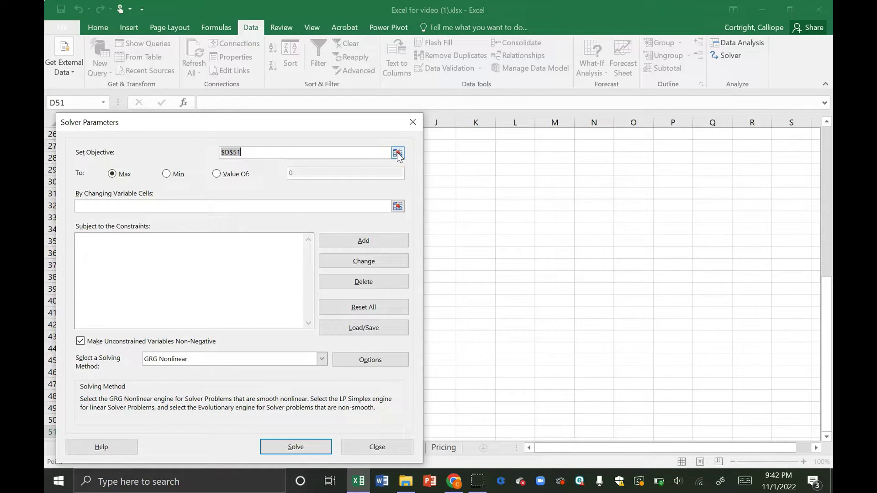
pyautogui.click(397, 154)
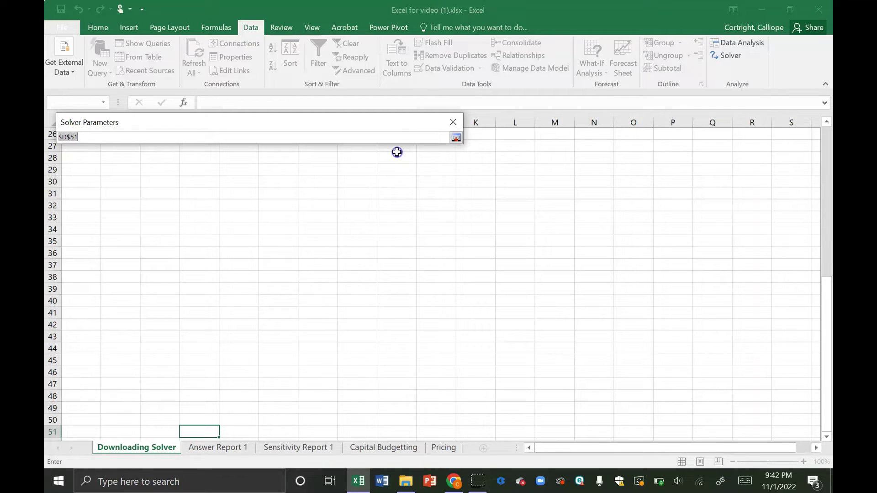
pyautogui.click(320, 176)
pyautogui.press('Return')
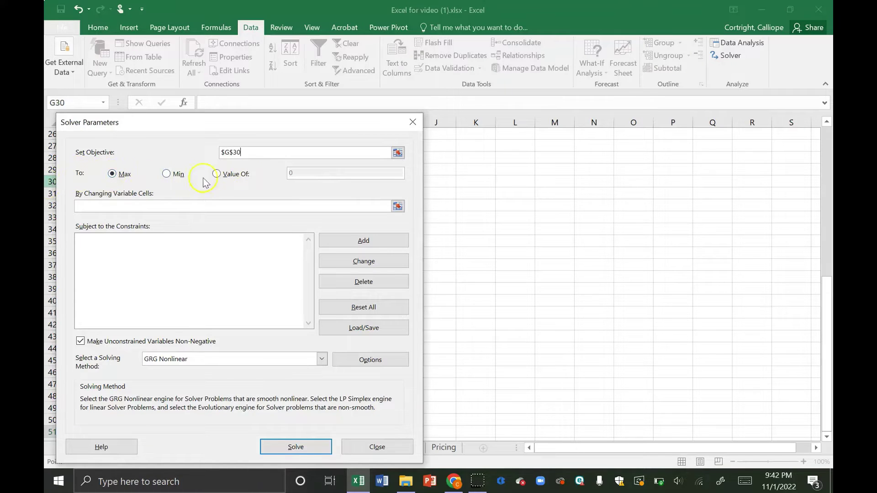
# Step: Make the objective target Value Of 100
pyautogui.click(236, 182)
pyautogui.click(224, 179)
pyautogui.click(216, 174)
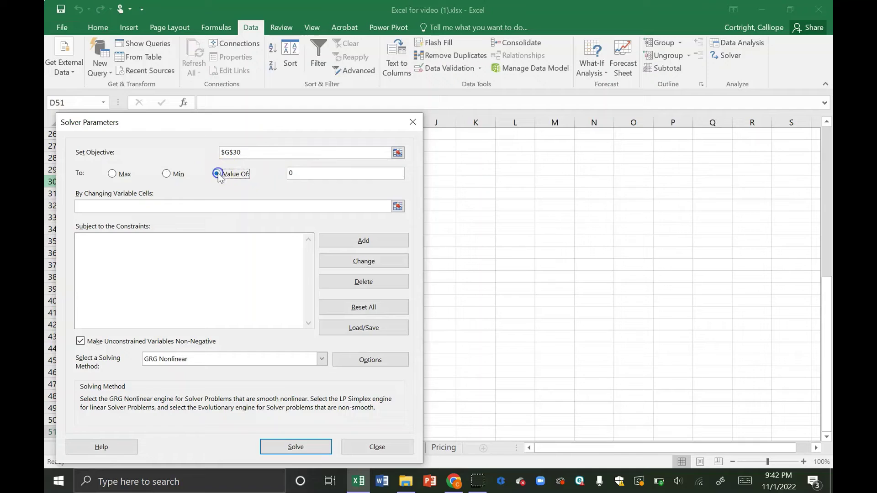
pyautogui.click(293, 177)
pyautogui.press('BackSpace')
pyautogui.write('100')
# Step: Switch the $G$30 objective back to Max, leaving the variable cells box empty
pyautogui.click(112, 174)
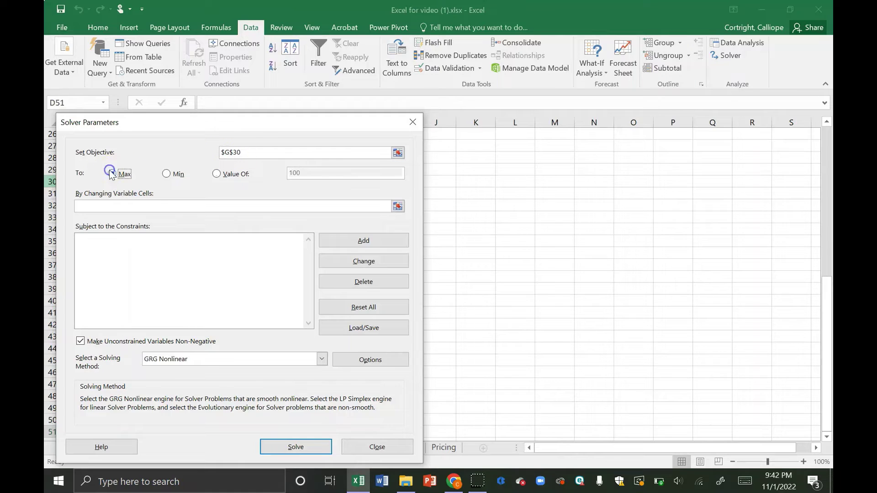
pyautogui.click(173, 203)
pyautogui.click(281, 152)
pyautogui.click(267, 208)
# Step: Start a new constraint and try the int, bin and dif relation types, ending on dif
pyautogui.click(347, 244)
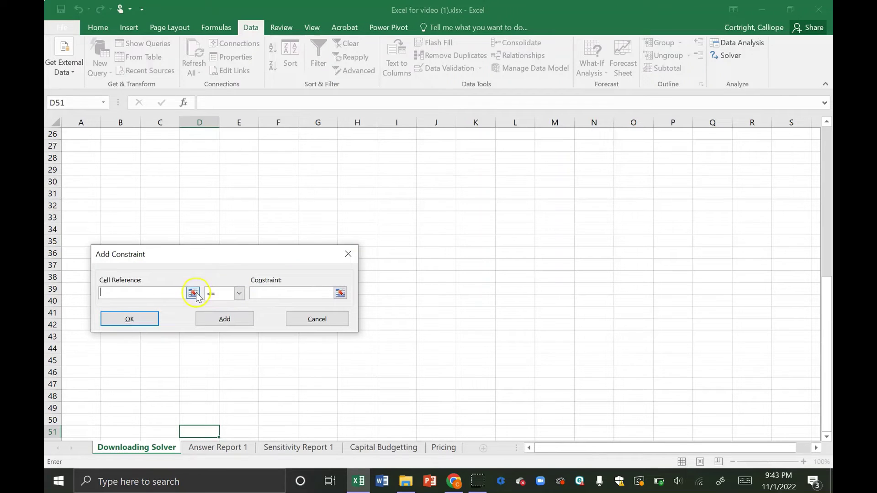
pyautogui.click(240, 294)
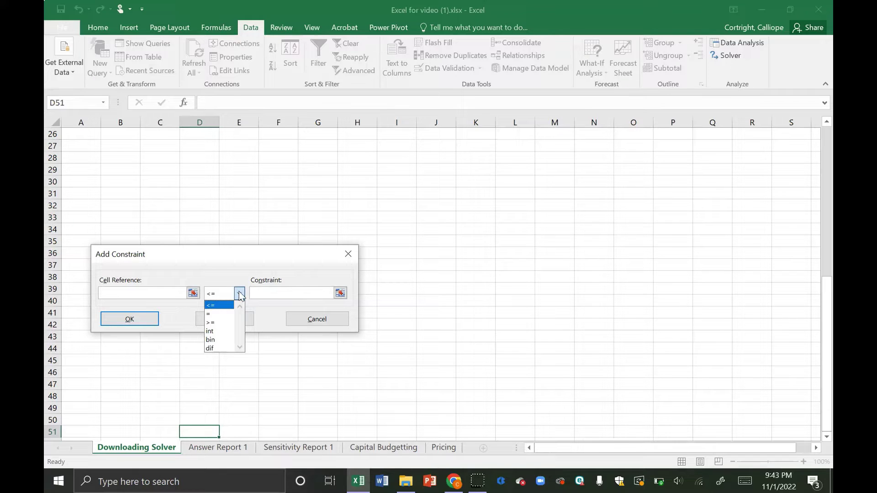
pyautogui.click(216, 331)
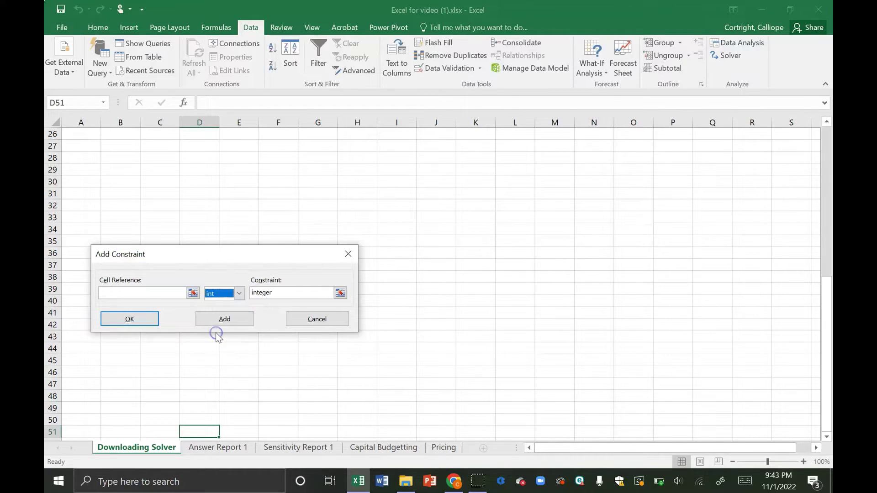
pyautogui.click(137, 292)
pyautogui.click(261, 300)
pyautogui.click(238, 293)
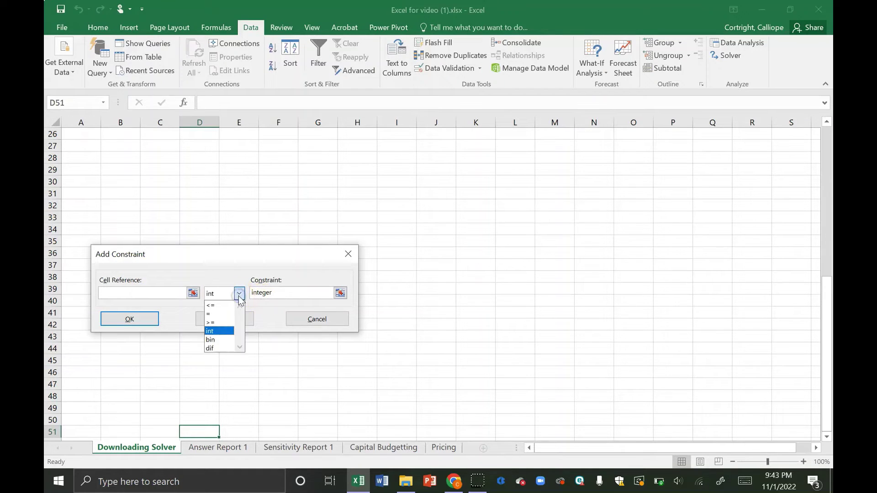
pyautogui.click(224, 341)
pyautogui.click(144, 292)
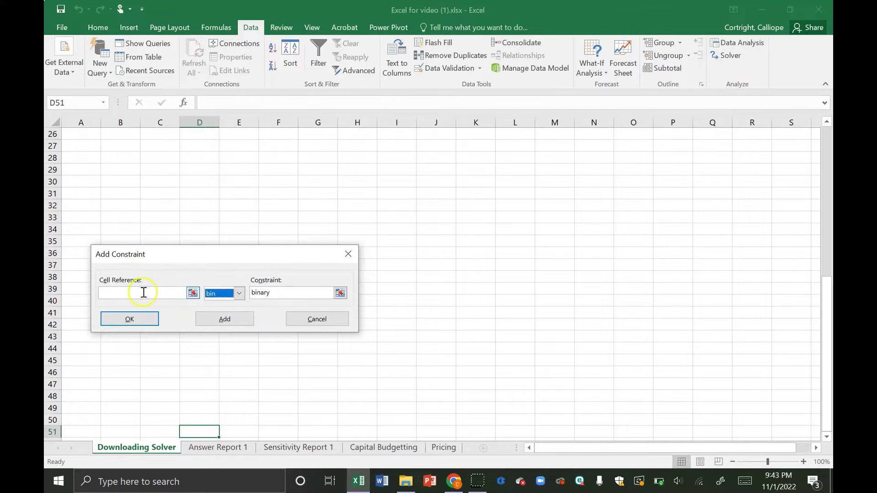
pyautogui.click(239, 293)
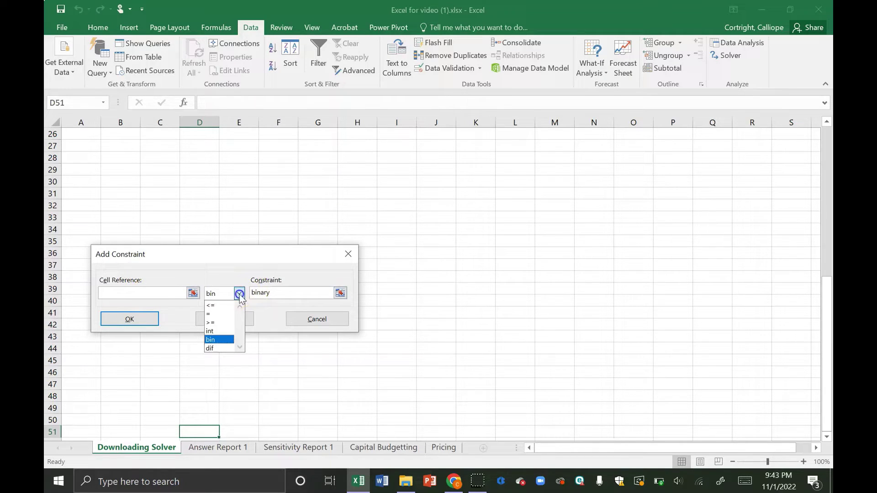
pyautogui.click(215, 348)
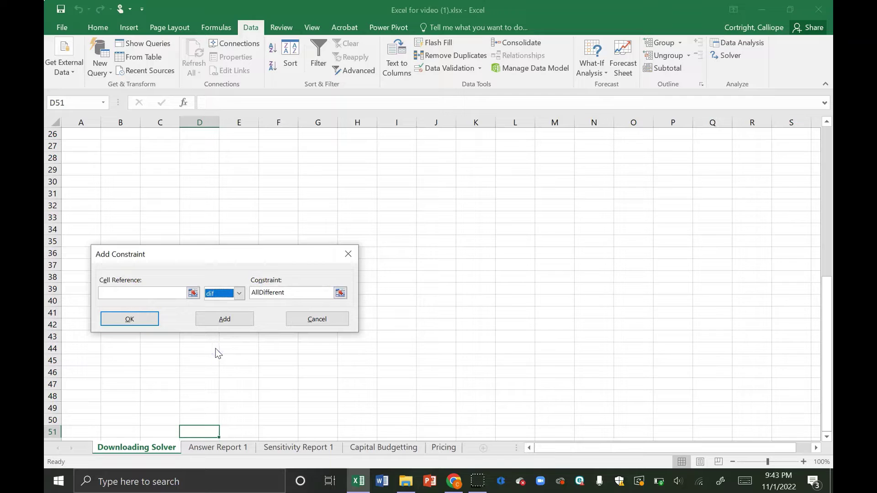
# Step: Apply the AllDifferent constraint to D32:D36 and dismiss the variable-cells error
pyautogui.click(193, 293)
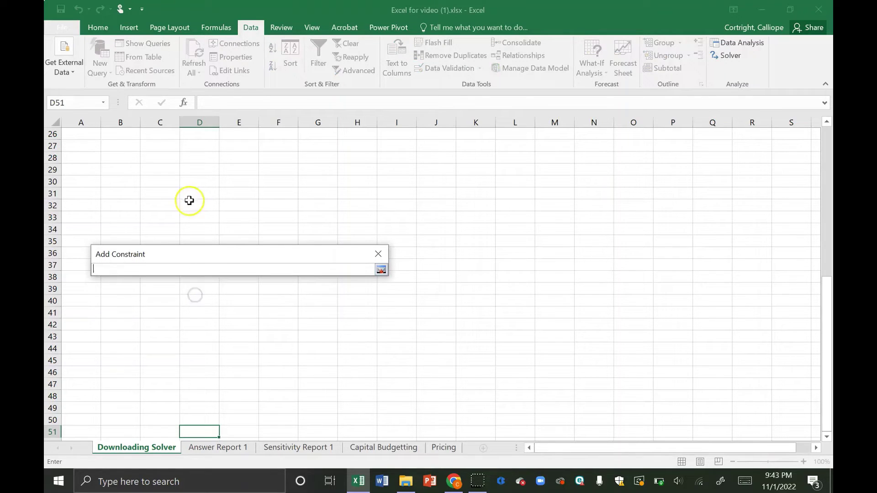
pyautogui.moveTo(188, 201); pyautogui.dragTo(188, 252)
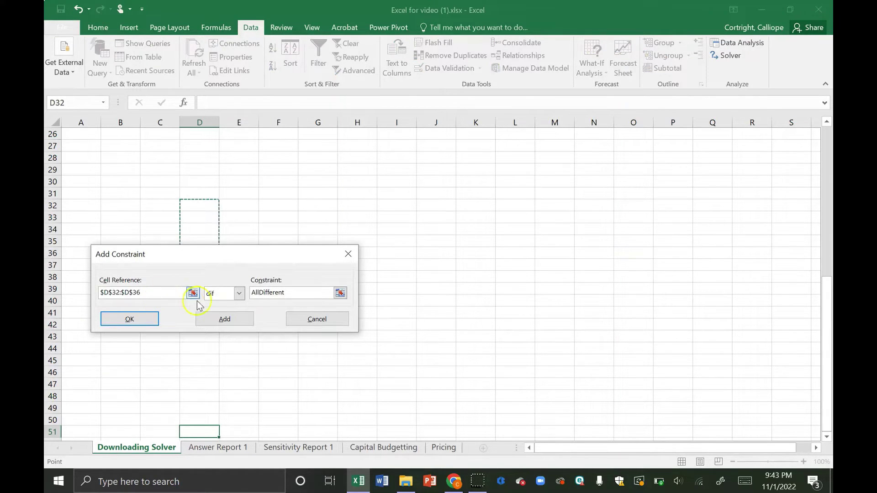
pyautogui.click(150, 320)
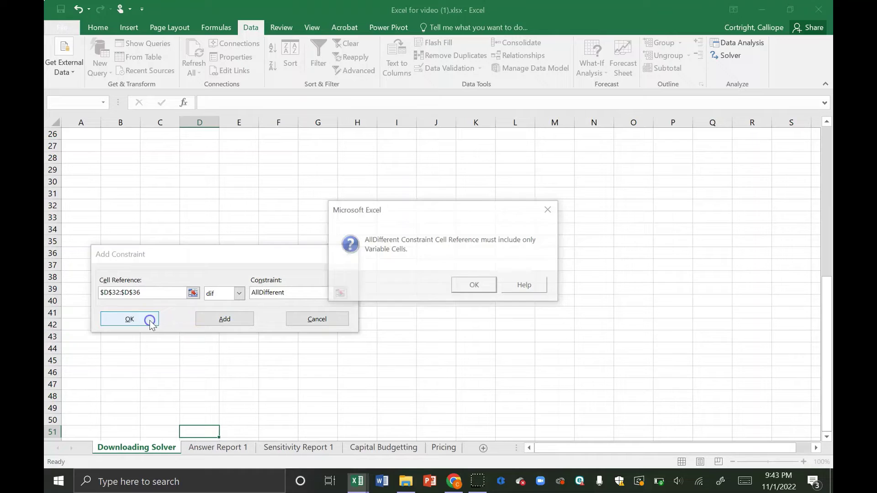
pyautogui.click(469, 286)
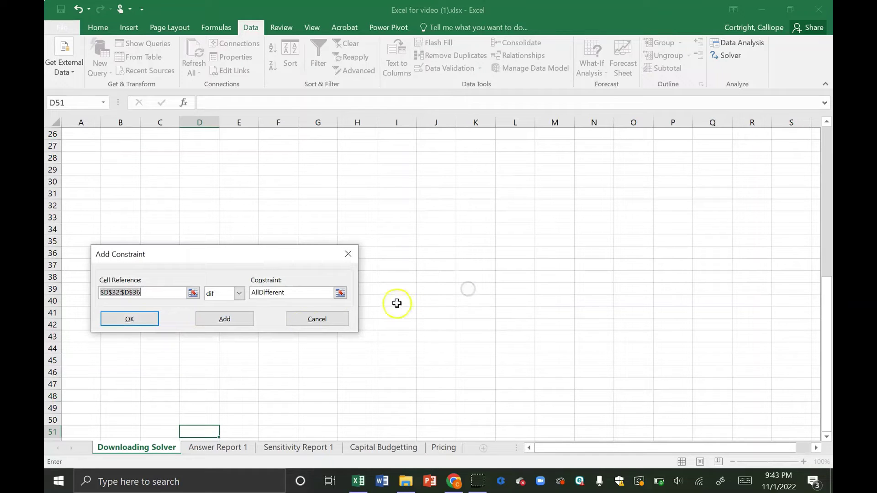
# Step: Cancel the constraint, switch Simplex LP then back to GRG Nonlinear, and run Solve
pyautogui.click(319, 319)
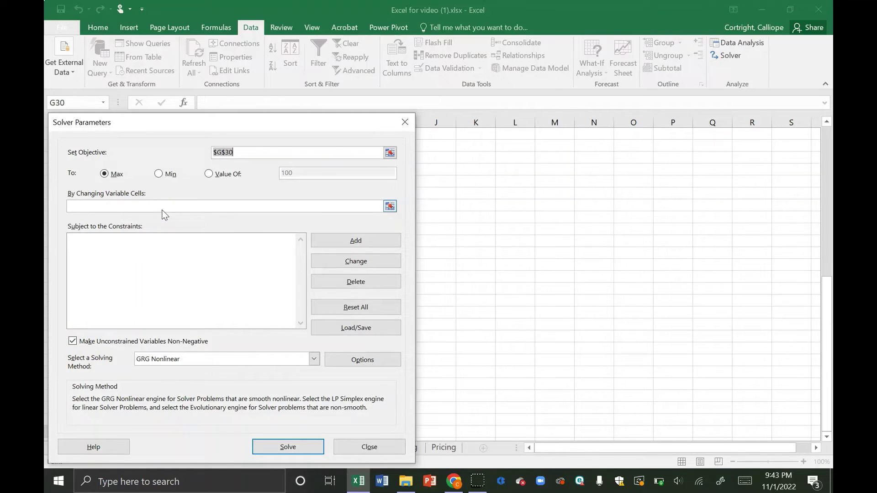
pyautogui.click(314, 359)
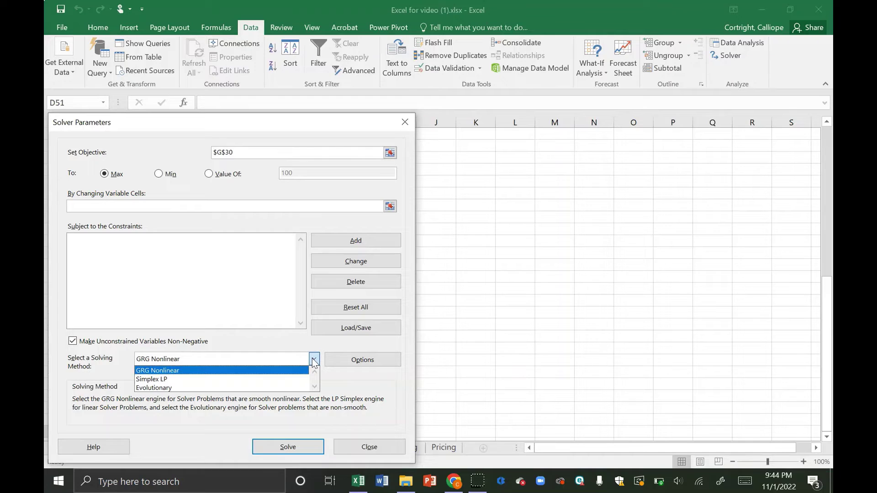
pyautogui.click(258, 379)
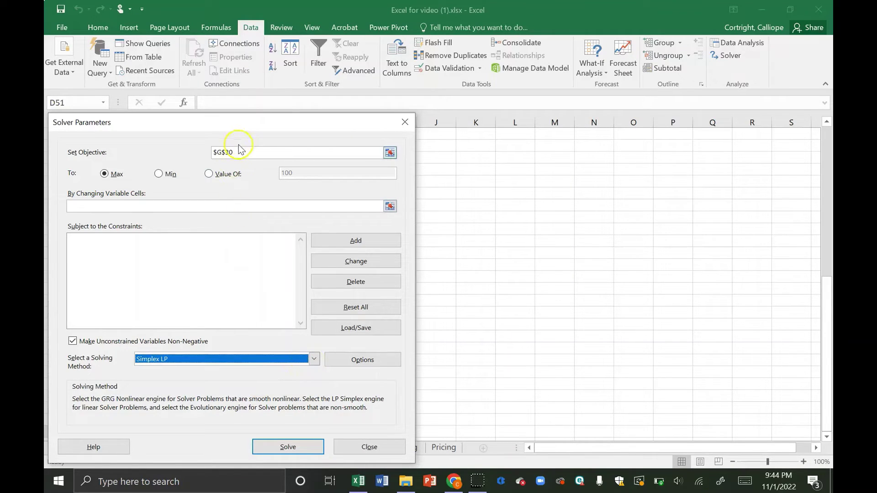
pyautogui.click(314, 359)
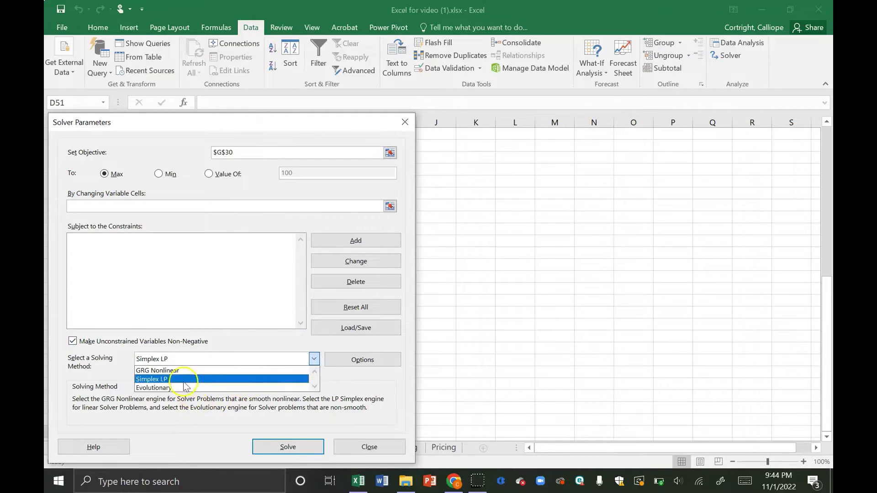
pyautogui.click(161, 371)
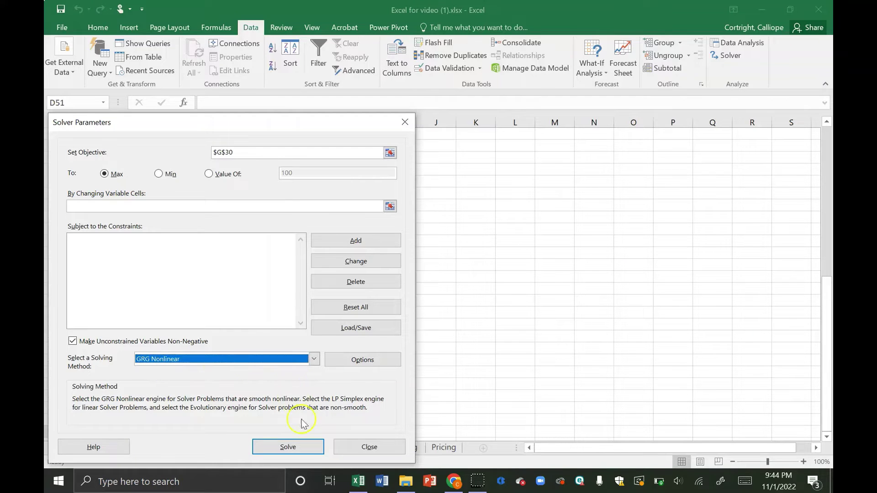
pyautogui.click(286, 453)
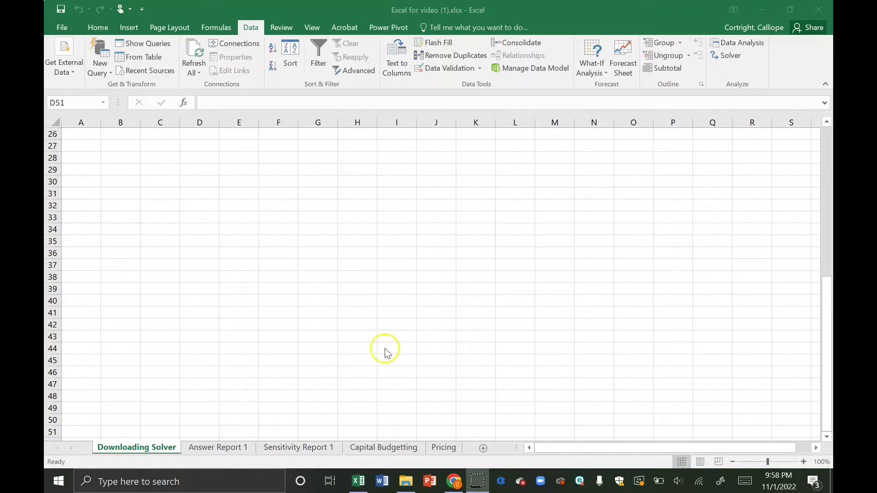
# Step: Review the Answer Report 1 constraints table, then view Sensitivity Report 1
pyautogui.click(229, 452)
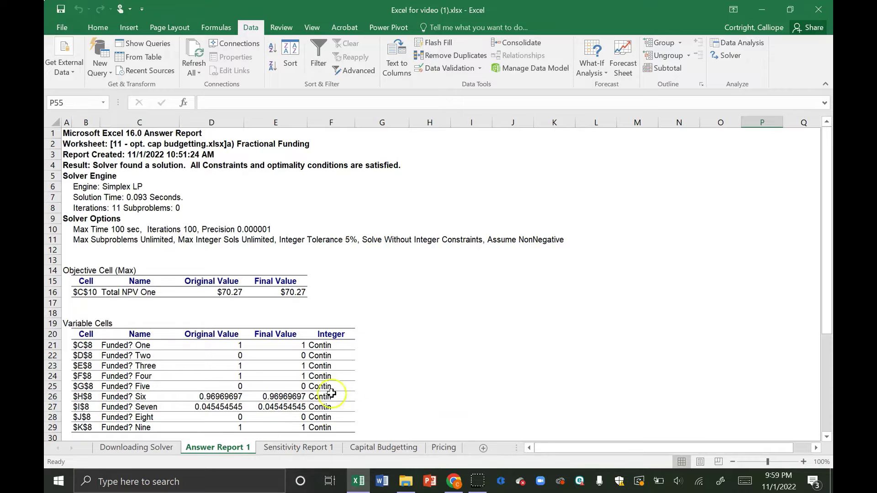
pyautogui.scroll(-5, 369, 380)
pyautogui.scroll(-3, 369, 380)
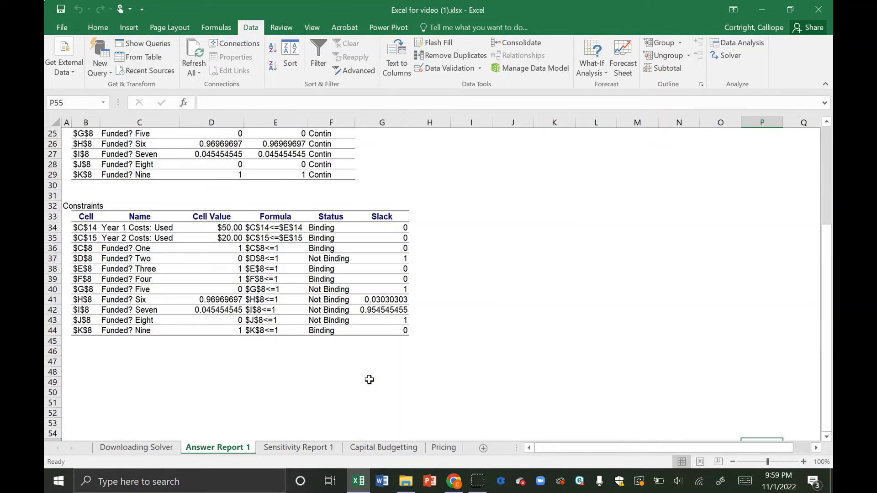
pyautogui.click(304, 447)
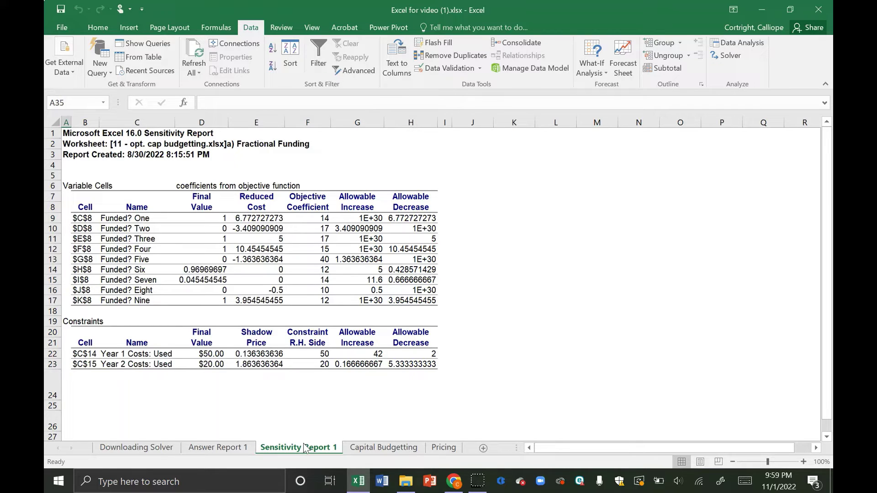
# Step: Switch to the Capital Budgeting sheet and select empty cell G16
pyautogui.click(372, 448)
pyautogui.click(365, 298)
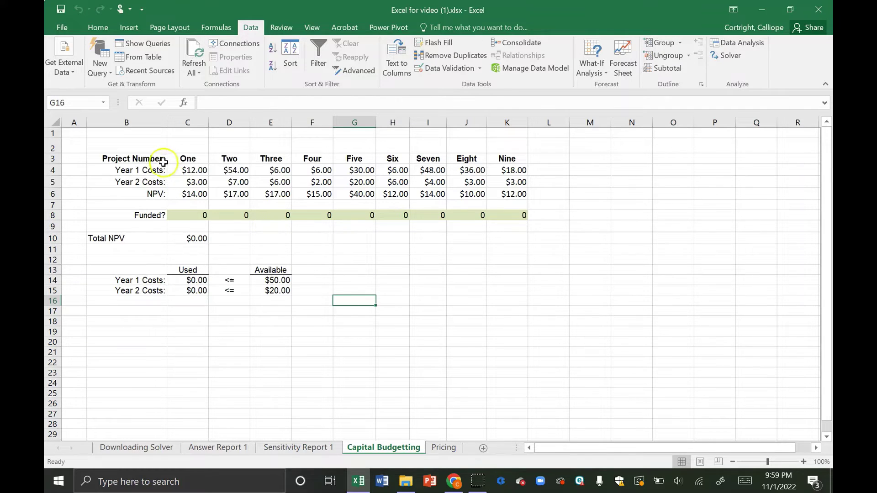
pyautogui.moveTo(157, 160); pyautogui.dragTo(507, 192)
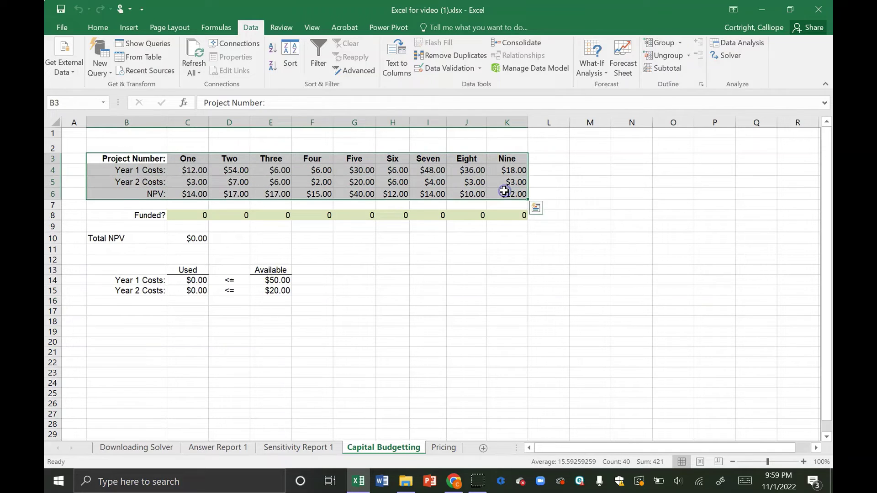
pyautogui.click(459, 224)
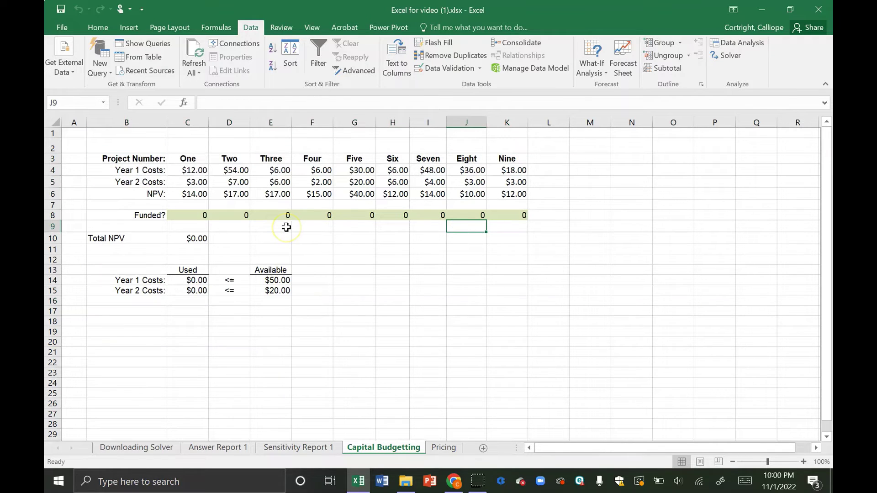
pyautogui.click(191, 214)
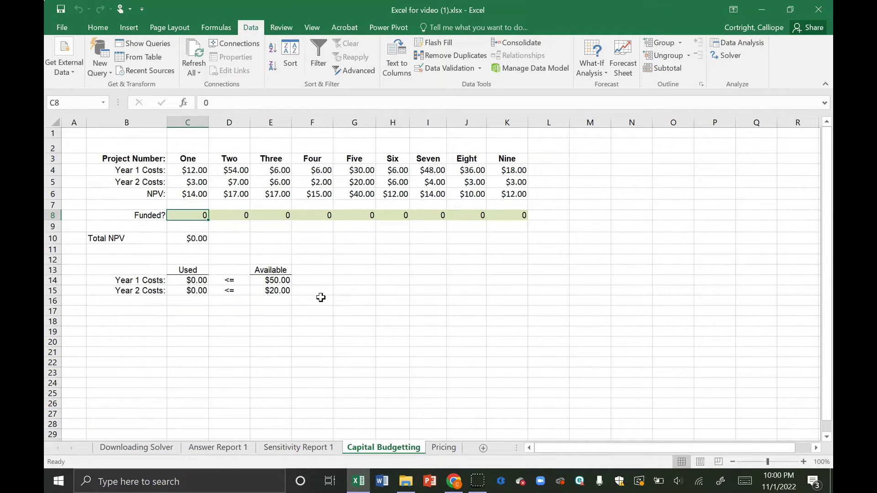
pyautogui.hotkey('ctrl', 'shift', 'Right')
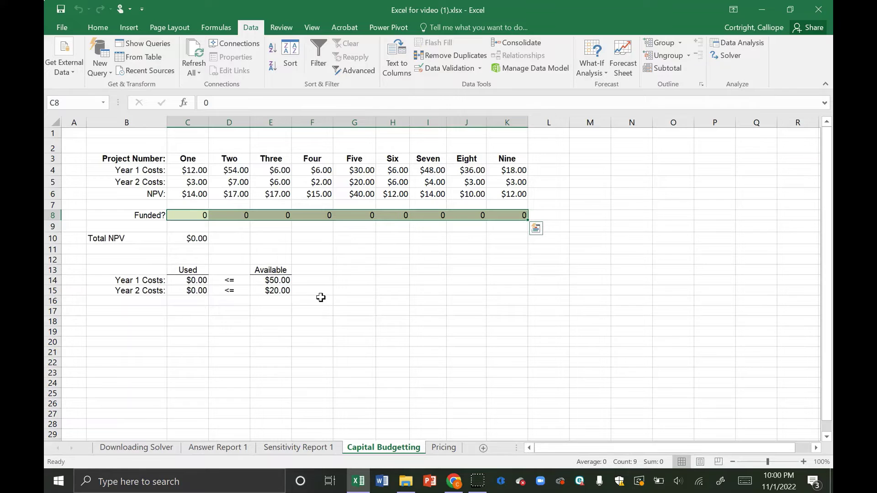
pyautogui.press('Down')
pyautogui.press('Down')
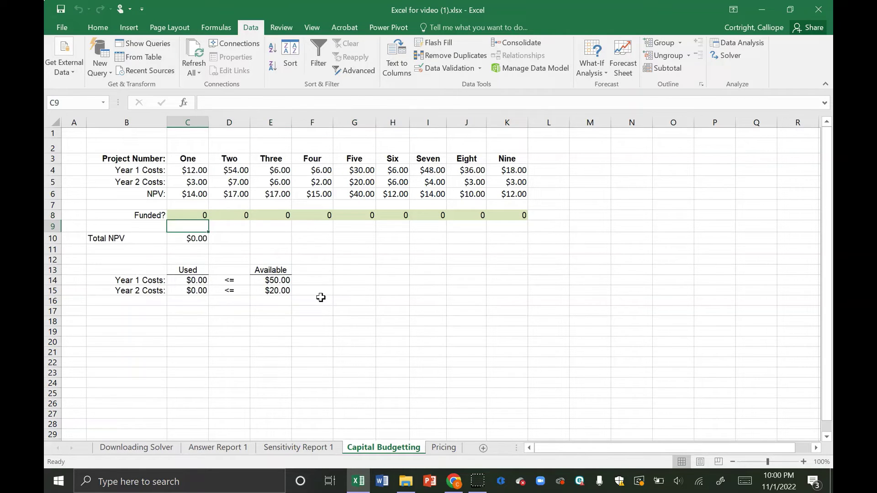
pyautogui.click(330, 106)
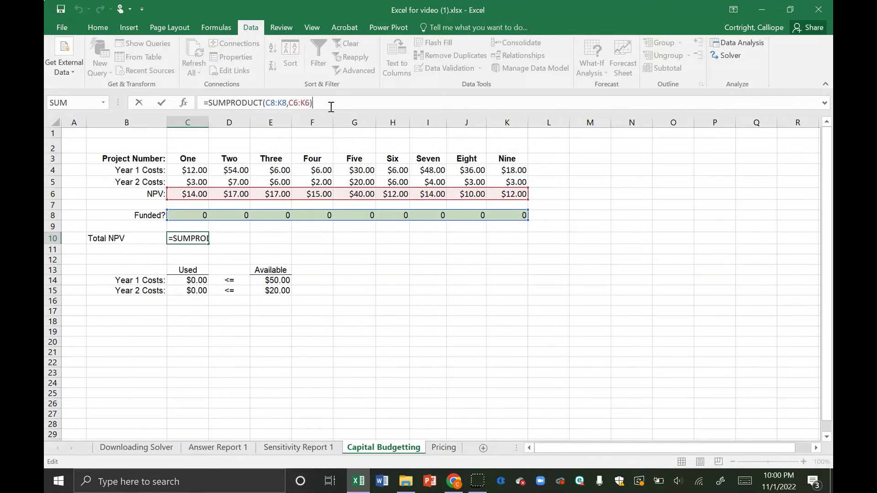
pyautogui.moveTo(533, 223); pyautogui.dragTo(533, 223)
pyautogui.press('Return')
pyautogui.click(191, 281)
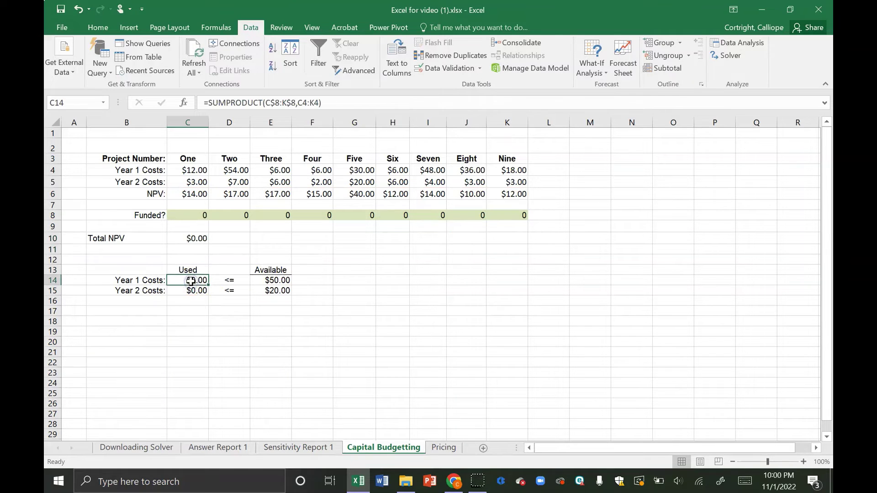
pyautogui.click(249, 102)
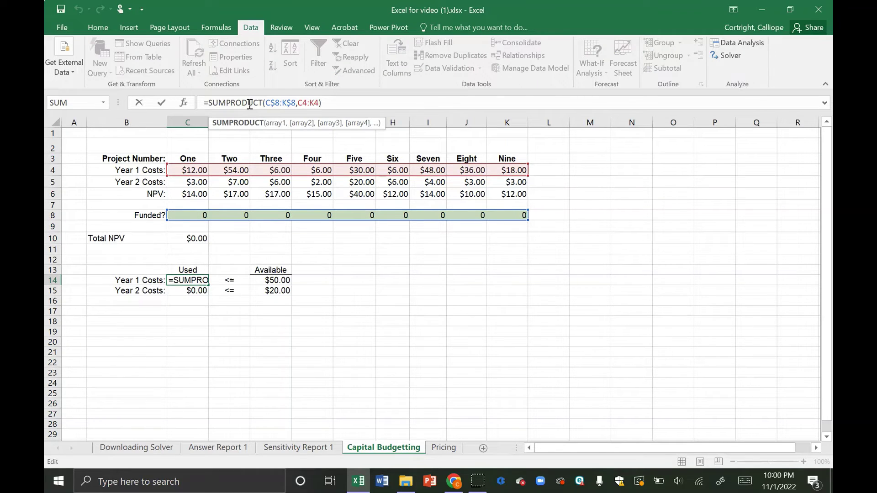
pyautogui.press('Return')
pyautogui.press('Up')
pyautogui.press('Right')
pyautogui.press('Right')
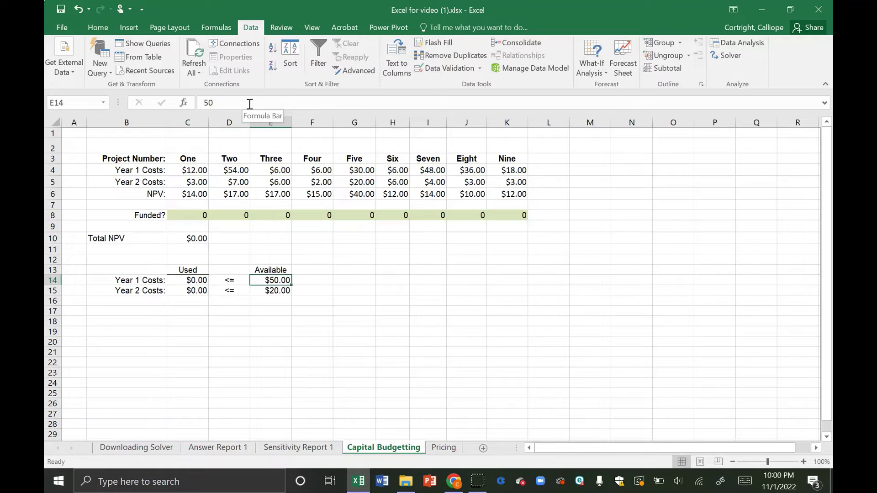
pyautogui.click(192, 291)
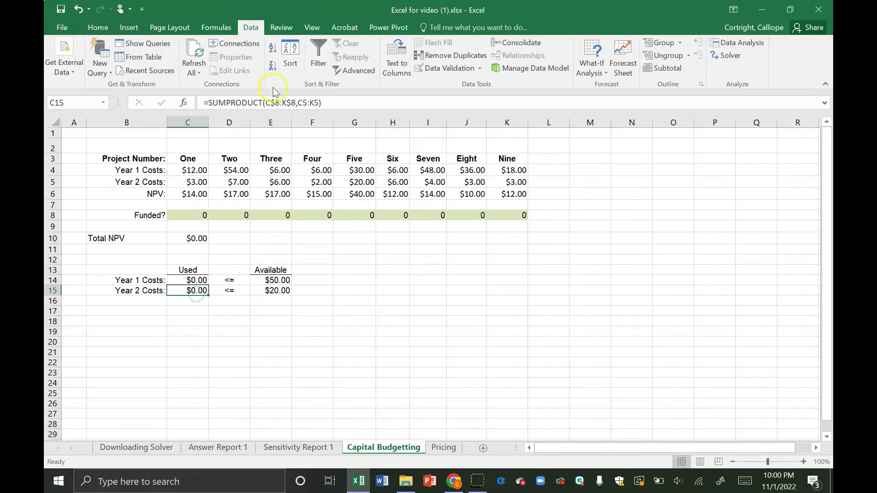
pyautogui.click(277, 102)
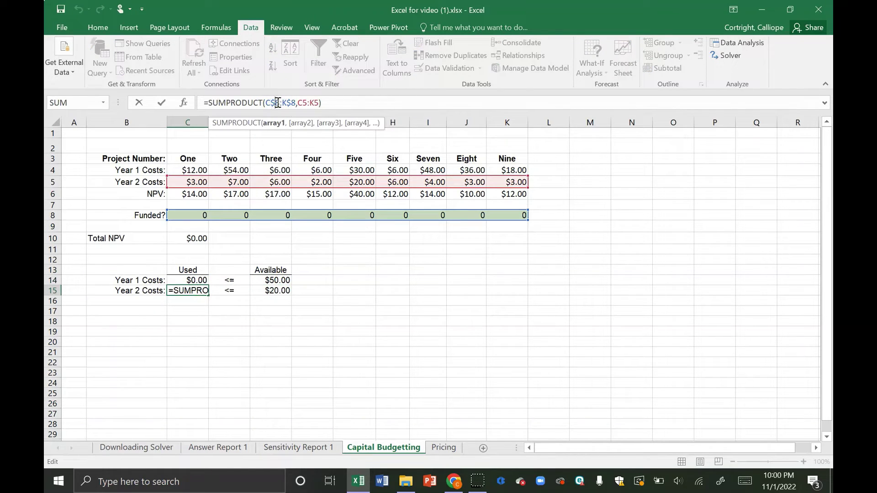
pyautogui.press('Return')
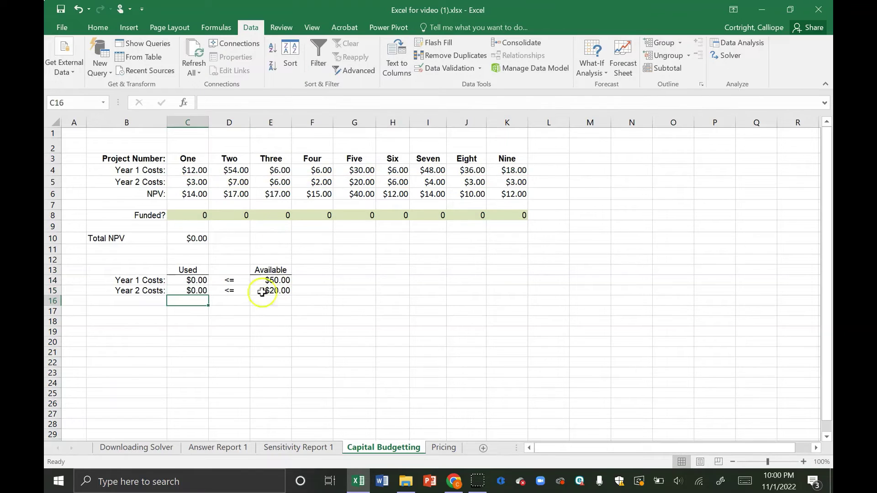
pyautogui.click(239, 290)
pyautogui.click(275, 291)
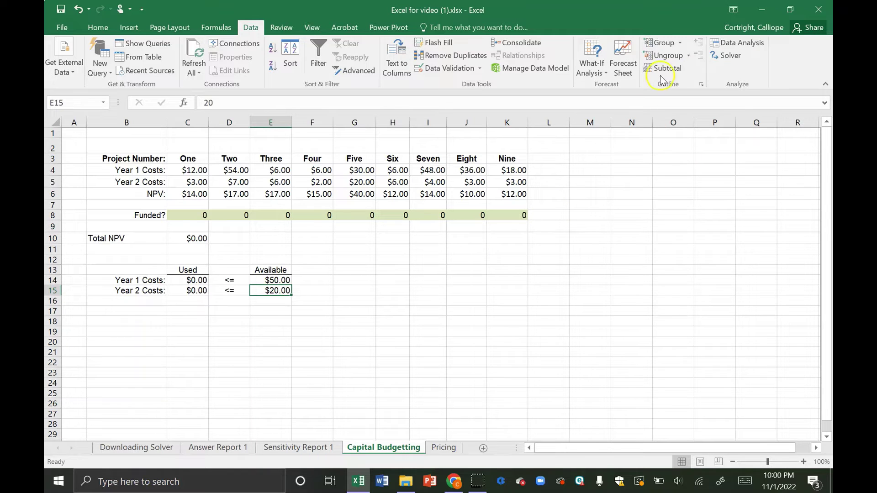
# Step: Open Solver and set Total NPV cell $C$10 as the Max objective
pyautogui.click(736, 55)
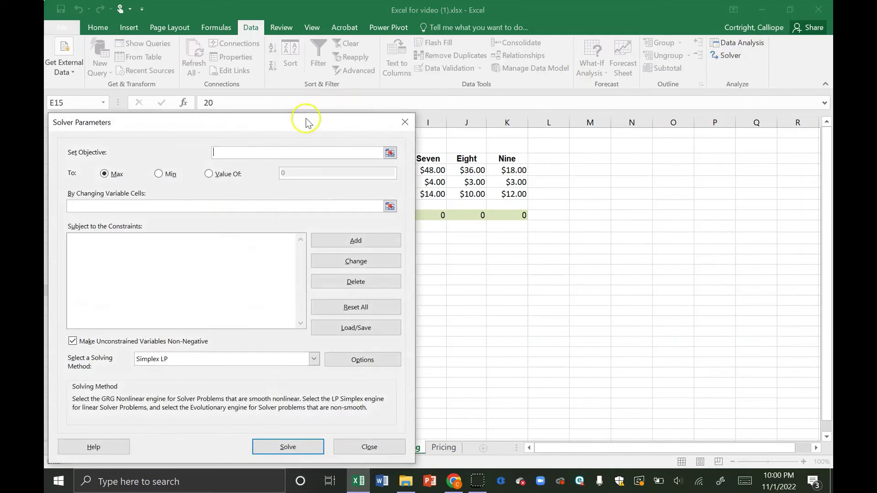
pyautogui.moveTo(303, 121); pyautogui.dragTo(688, 159)
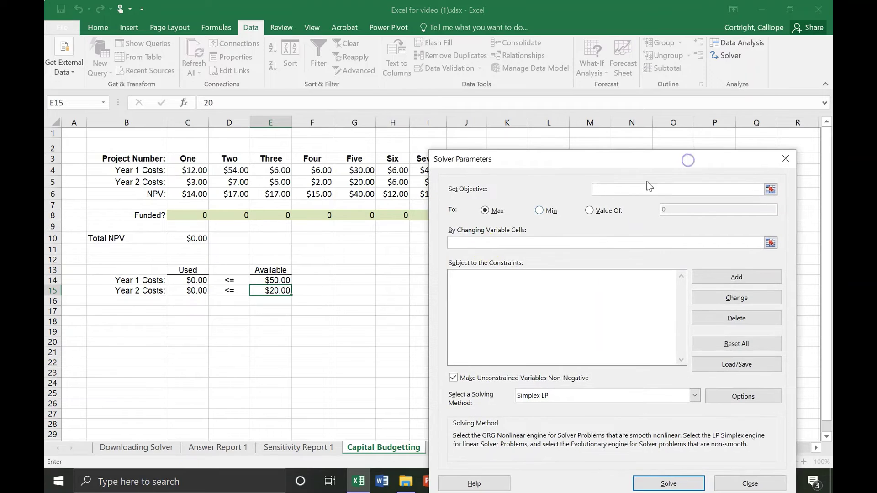
pyautogui.click(770, 189)
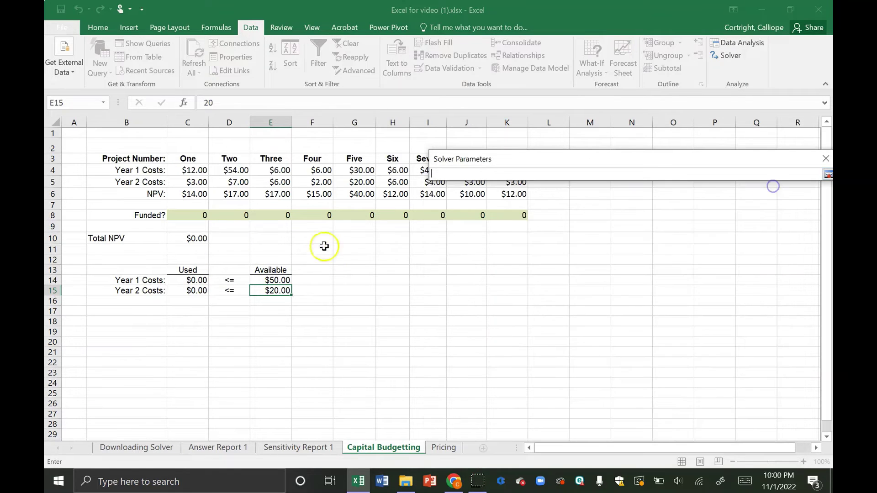
pyautogui.click(184, 232)
pyautogui.press('Return')
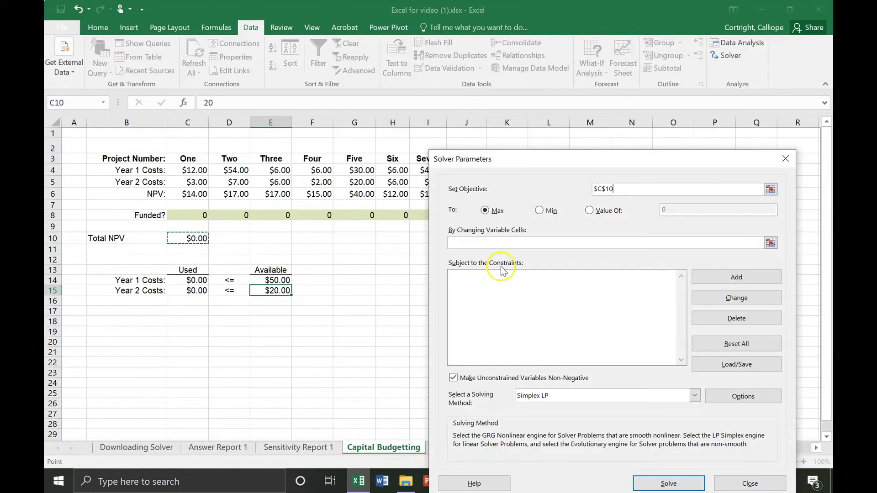
# Step: Set the variable cells to the Funded? row $C$8:$K$8
pyautogui.click(771, 242)
pyautogui.click(209, 212)
pyautogui.hotkey('ctrl', 'shift', 'Right')
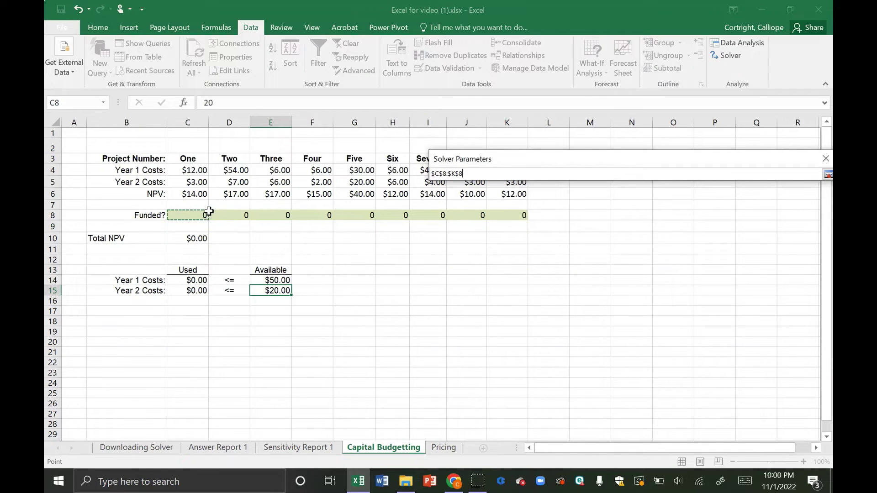
pyautogui.press('Return')
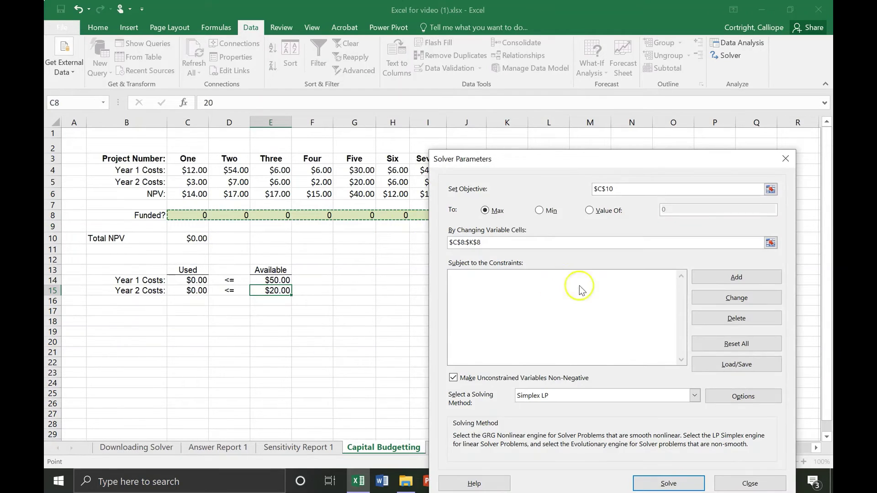
# Step: Draft the constraint C14:C15 <= E14:E15, which is rejected as invalid
pyautogui.click(743, 278)
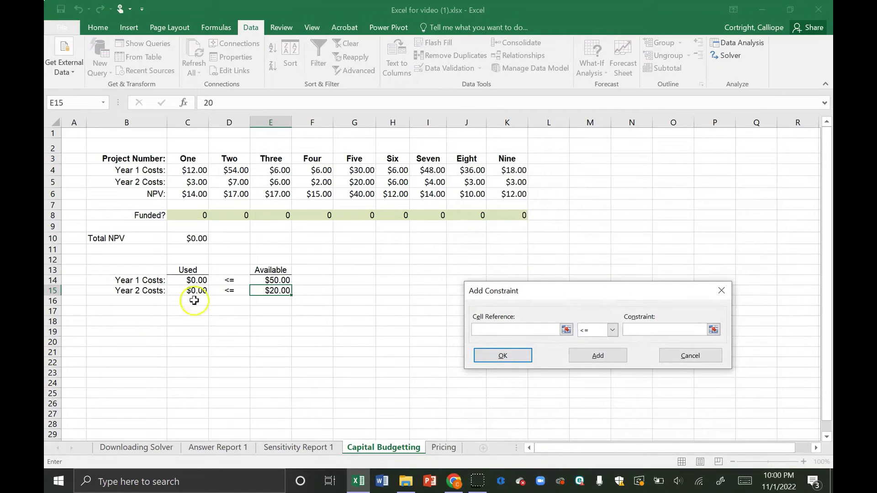
pyautogui.moveTo(191, 280); pyautogui.dragTo(195, 295)
pyautogui.click(646, 329)
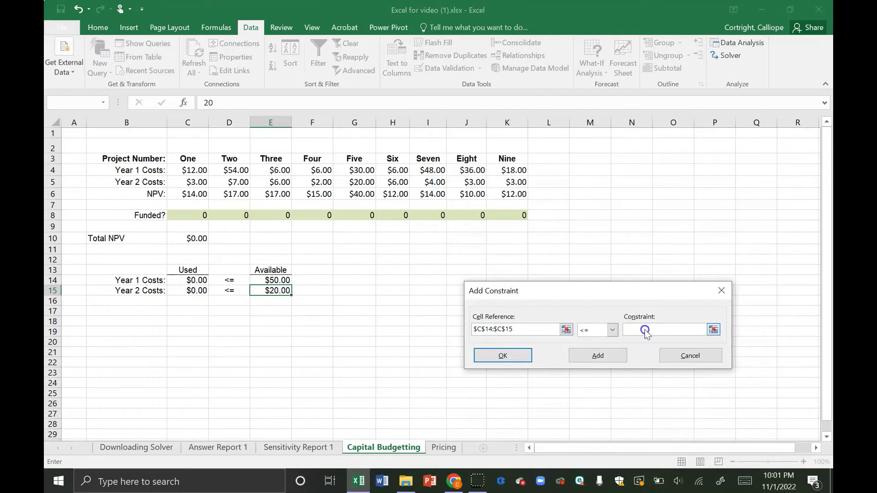
pyautogui.click(721, 330)
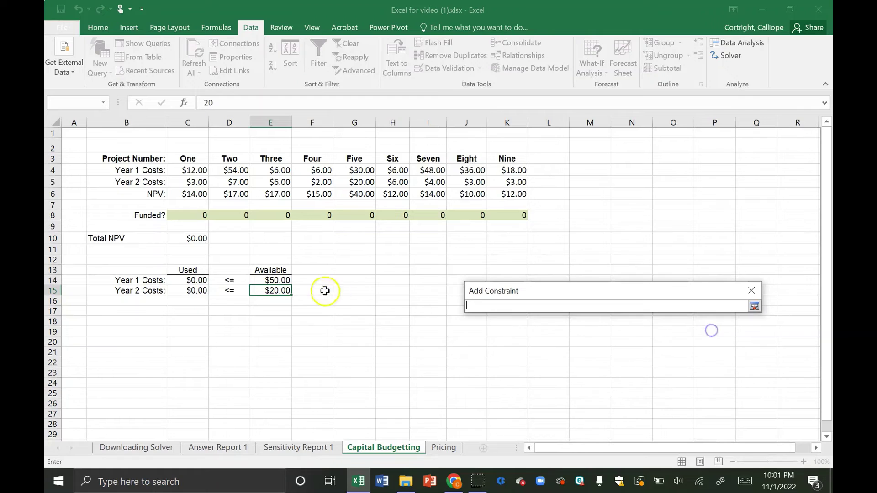
pyautogui.moveTo(320, 280); pyautogui.dragTo(277, 298)
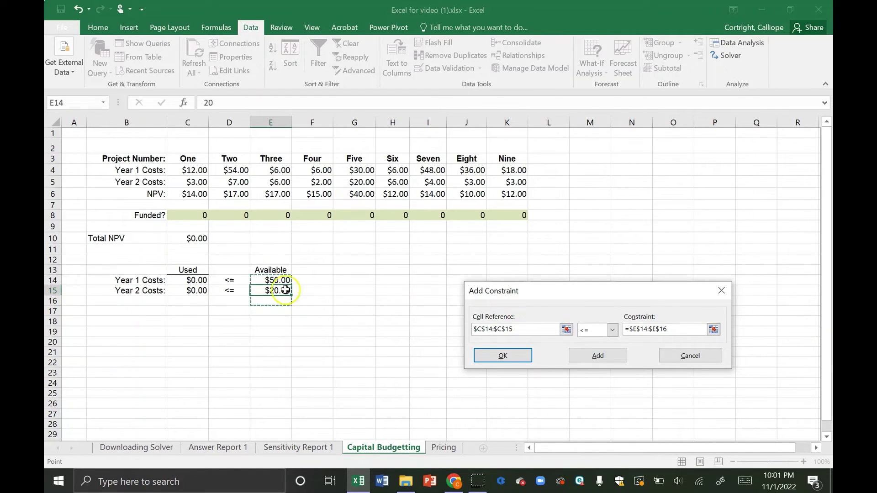
pyautogui.click(713, 329)
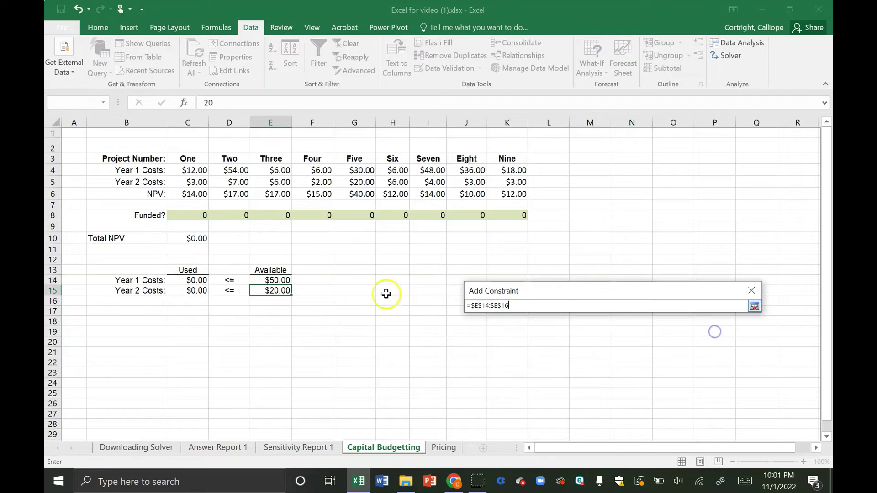
pyautogui.write('+')
pyautogui.click(284, 282)
pyautogui.moveTo(285, 284); pyautogui.dragTo(286, 293)
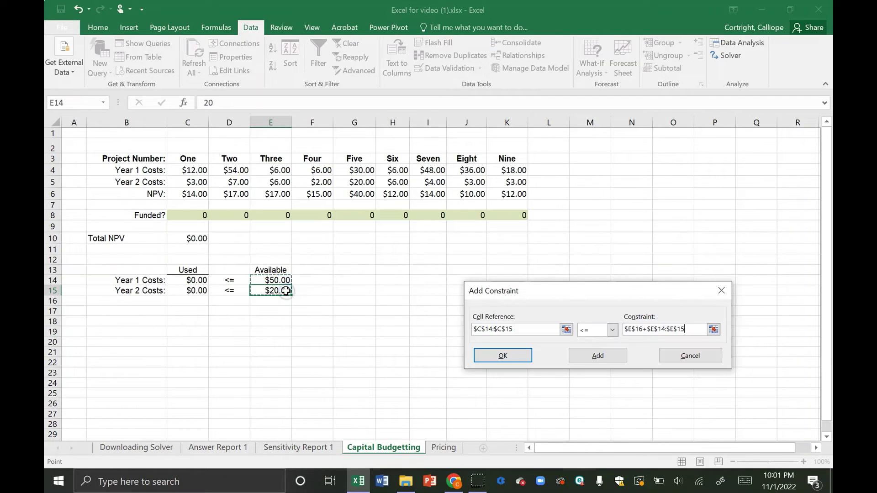
pyautogui.click(502, 356)
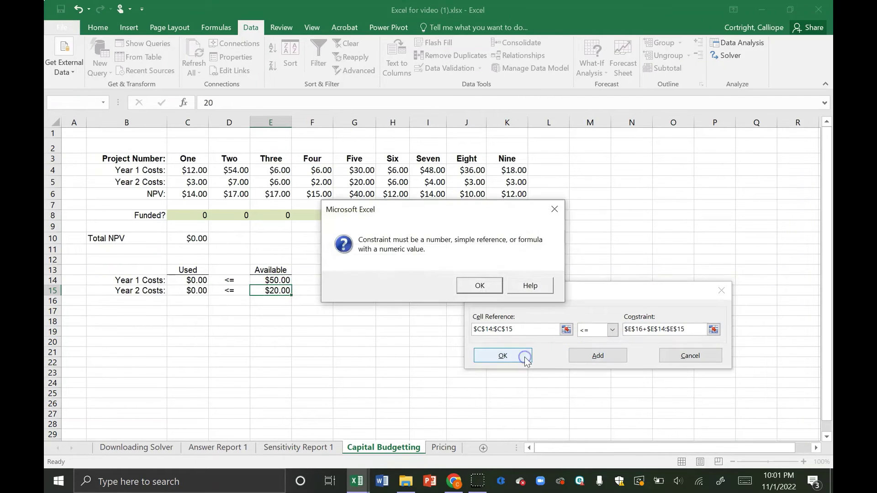
pyautogui.click(477, 287)
pyautogui.press('Return')
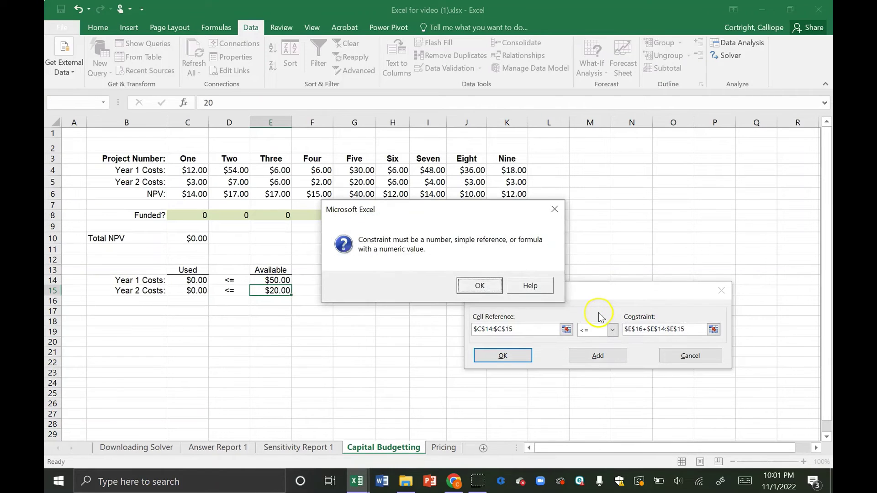
pyautogui.click(477, 285)
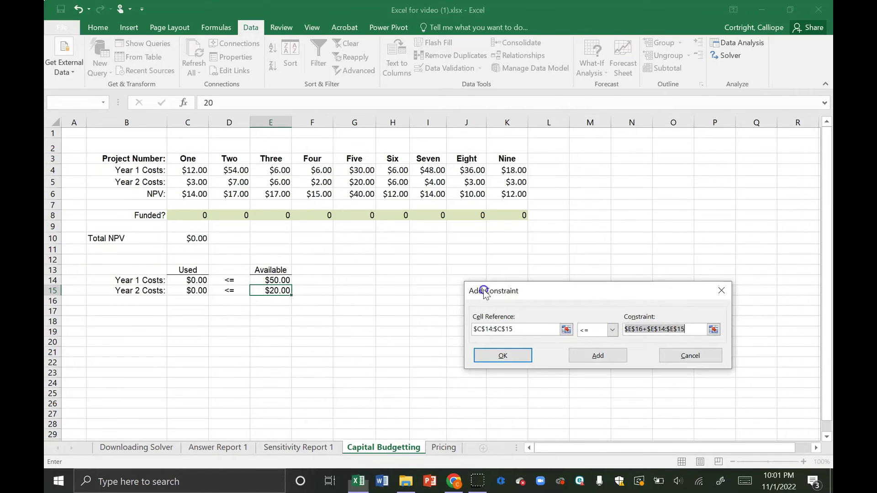
# Step: Clear the invalid limit text, reselect E14:E15 and save the cost constraint
pyautogui.click(713, 330)
pyautogui.press('BackSpace')
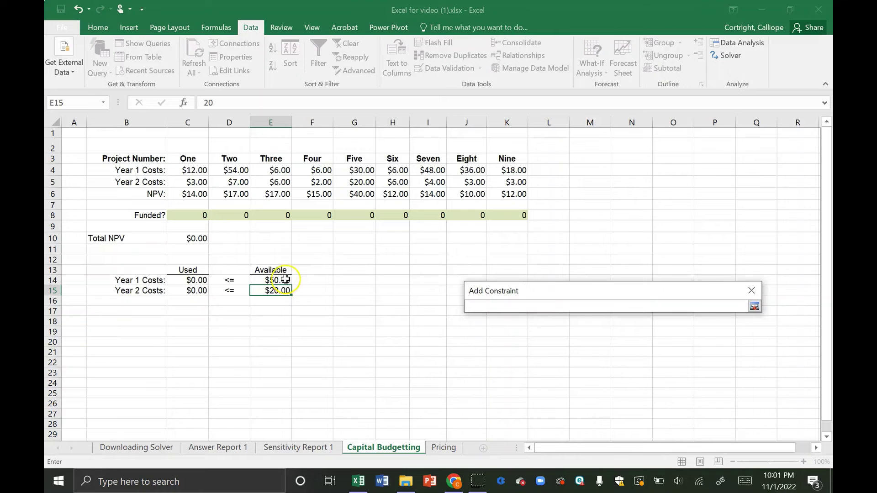
pyautogui.moveTo(284, 279); pyautogui.dragTo(284, 291)
pyautogui.press('Return')
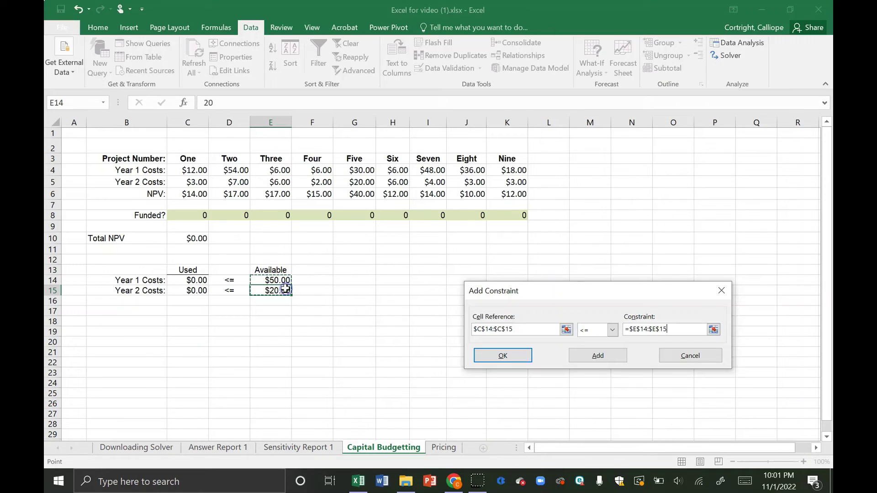
pyautogui.click(526, 356)
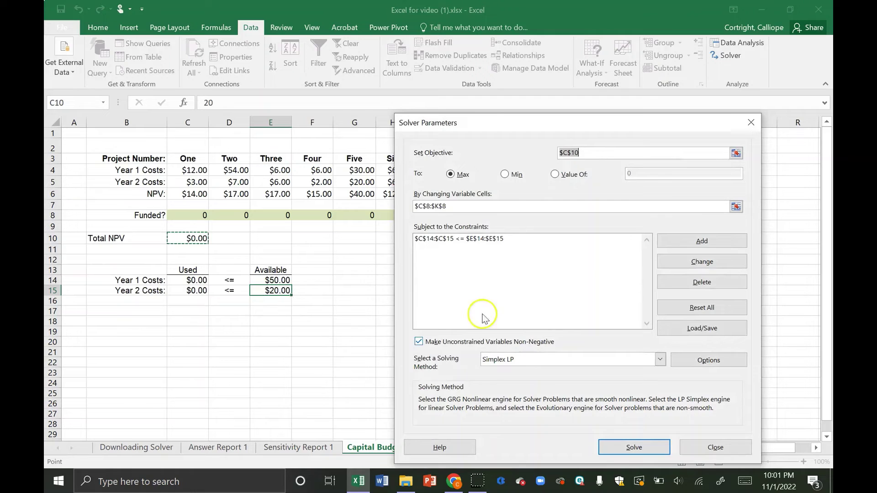
# Step: Constrain $C$8:$K$8 to binary and solve, reaching Total NPV $70.00
pyautogui.click(548, 292)
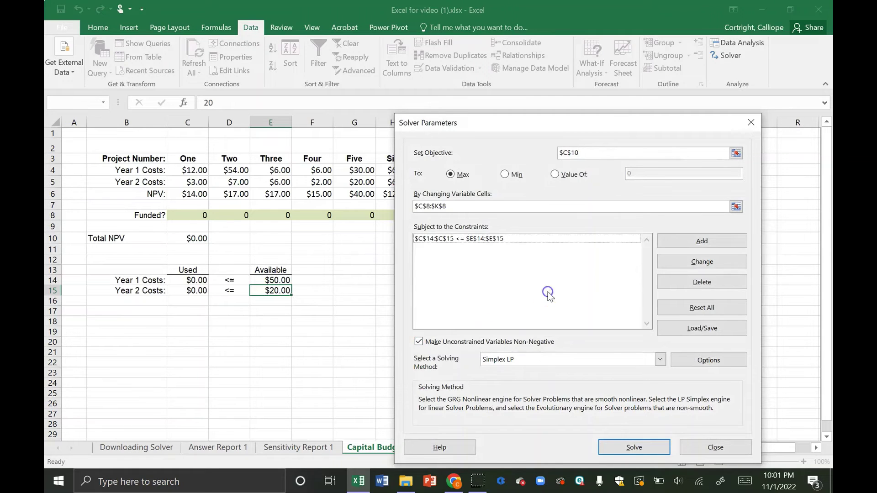
pyautogui.click(701, 240)
pyautogui.moveTo(197, 214); pyautogui.dragTo(498, 214)
pyautogui.click(578, 293)
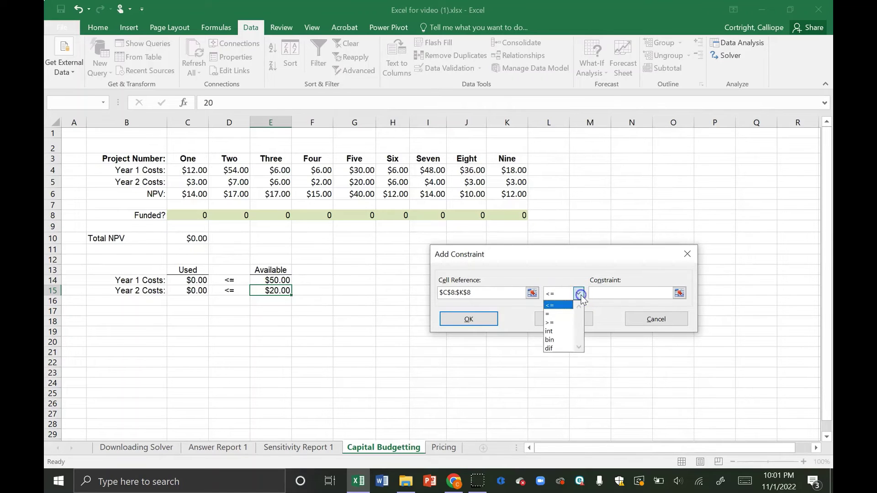
pyautogui.click(555, 336)
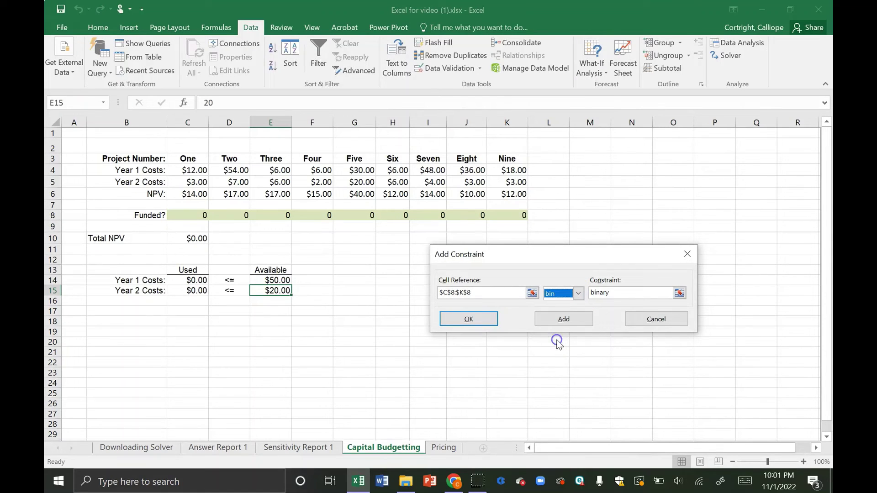
pyautogui.click(470, 319)
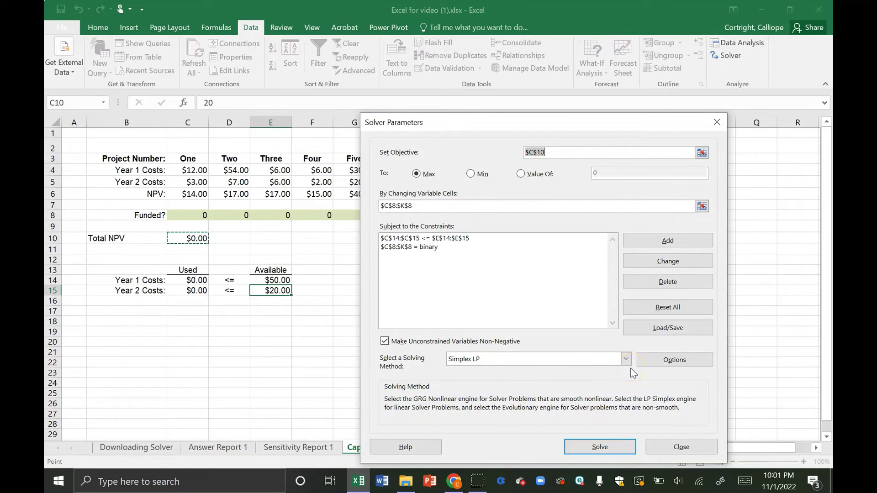
pyautogui.click(599, 446)
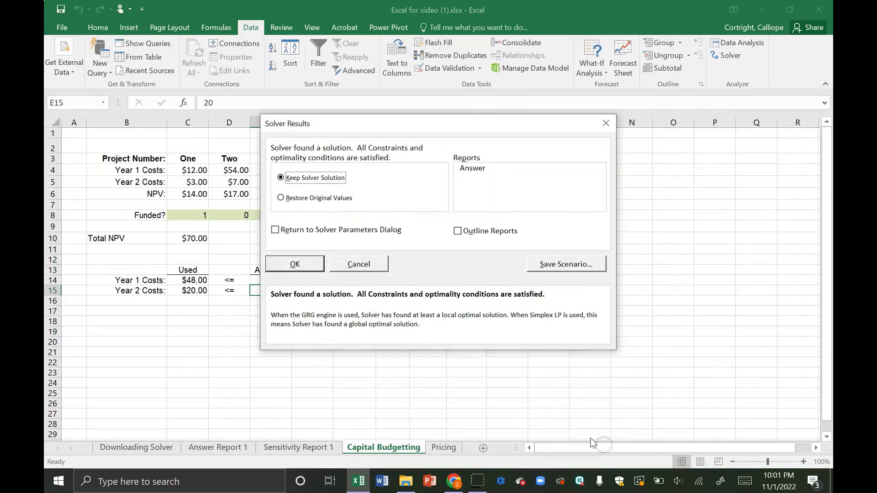
# Step: Keep Solver's solution and review the Funded values across row 8, starting at project One
pyautogui.click(300, 265)
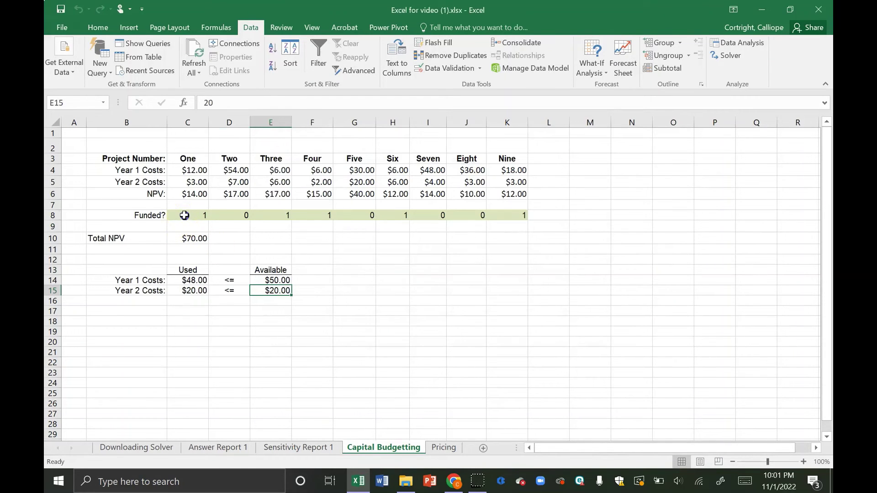
pyautogui.click(185, 215)
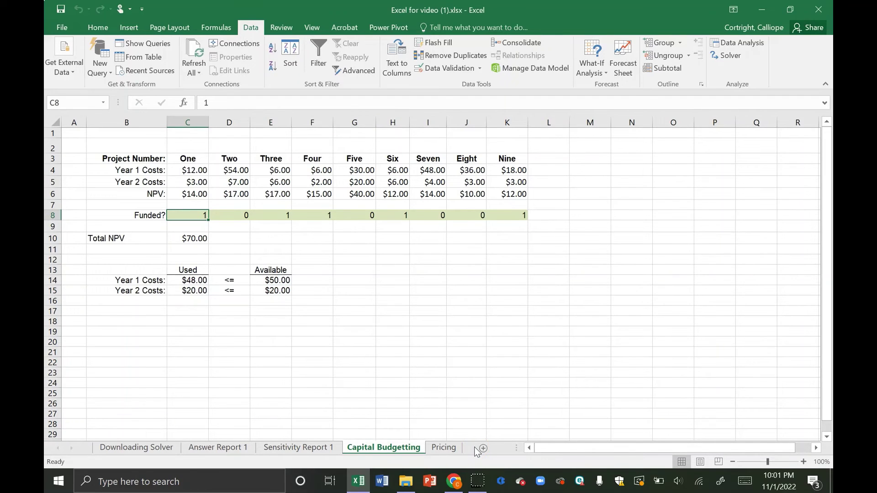
pyautogui.press('Right')
pyautogui.press('Right')
pyautogui.press('Right')
pyautogui.press('Right')
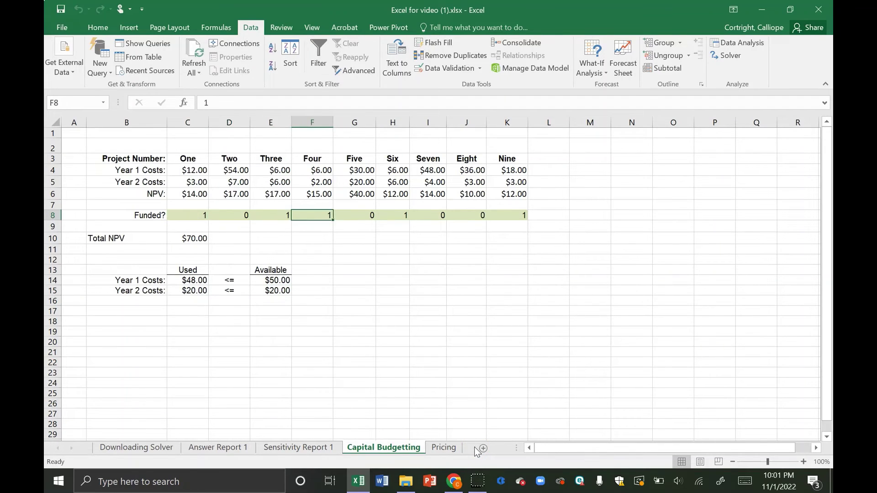
pyautogui.press('Right')
pyautogui.press('Right')
pyautogui.press('Right')
pyautogui.press('Right')
pyautogui.press('Right')
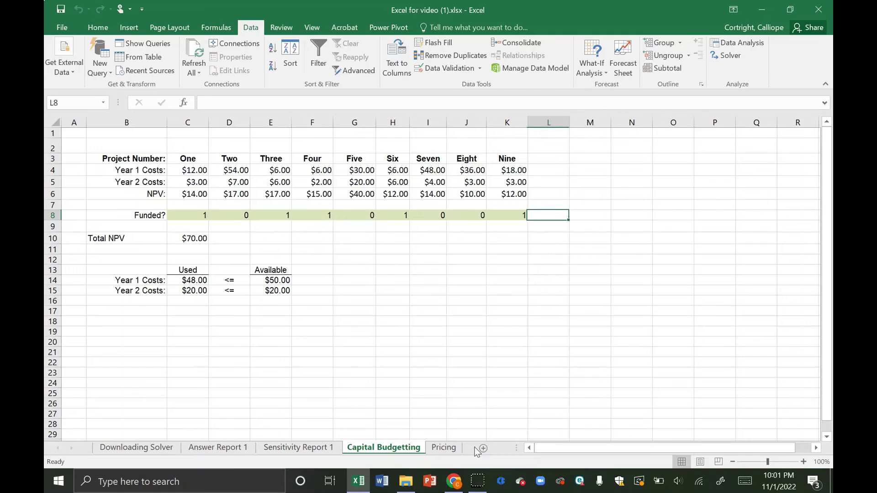
# Step: Switch to the Pricing sheet and inspect the Elasticity value in B8
pyautogui.click(444, 447)
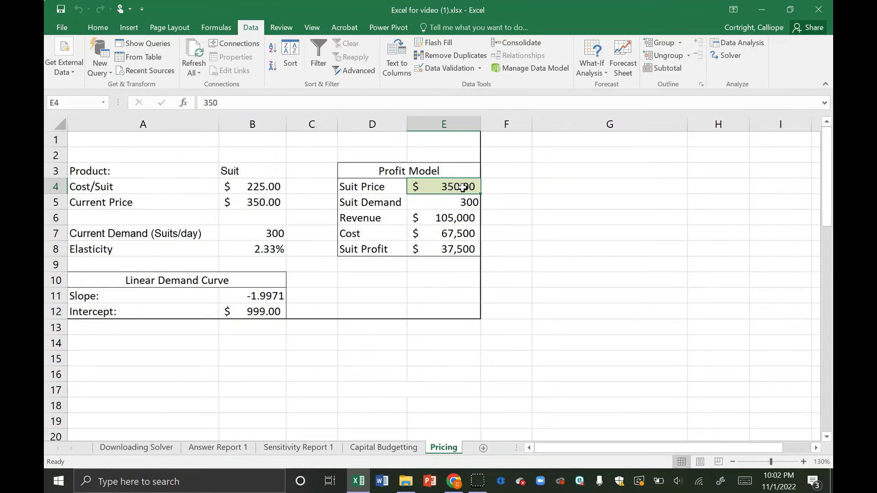
pyautogui.click(266, 250)
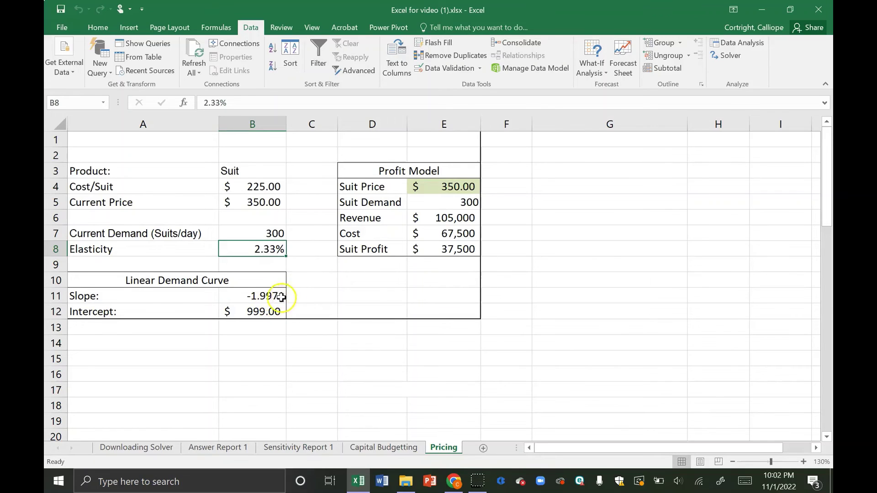
pyautogui.click(275, 295)
pyautogui.click(275, 309)
pyautogui.click(266, 297)
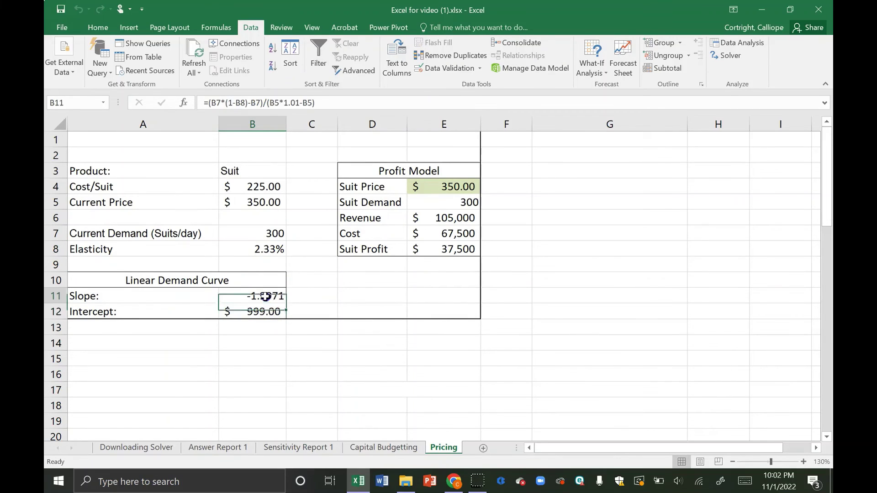
pyautogui.click(283, 103)
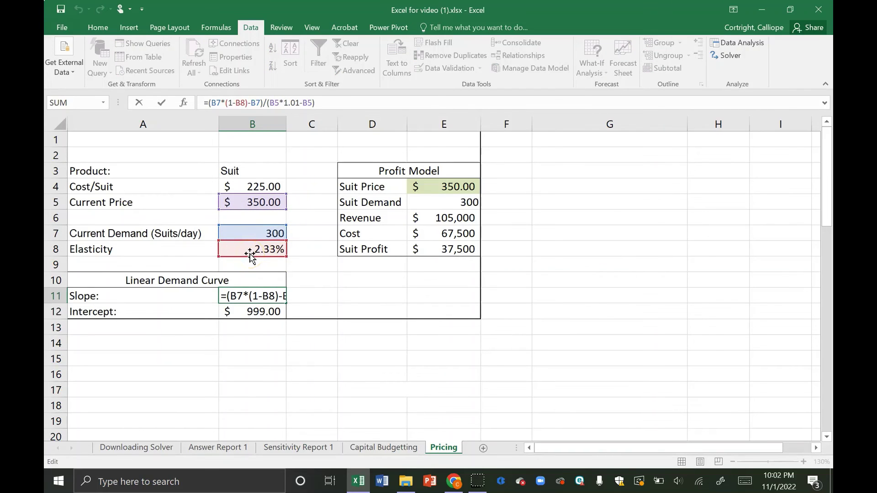
pyautogui.press('Return')
pyautogui.click(259, 98)
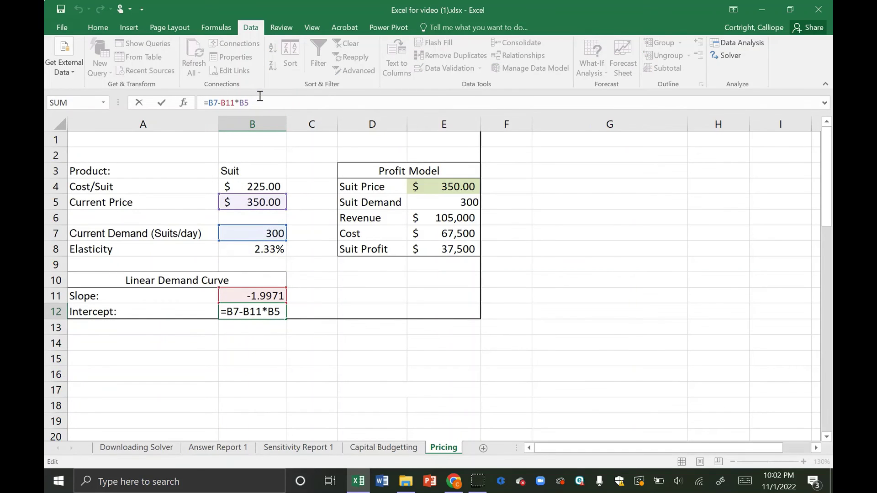
pyautogui.press('Return')
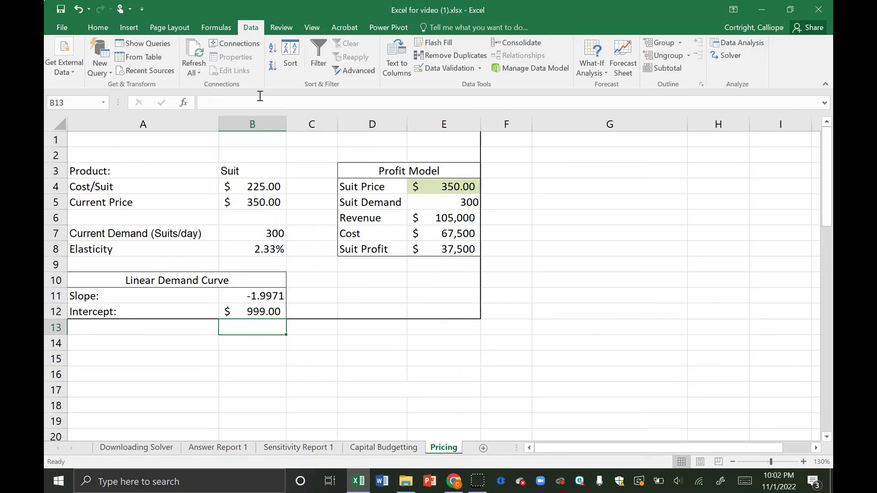
pyautogui.click(458, 187)
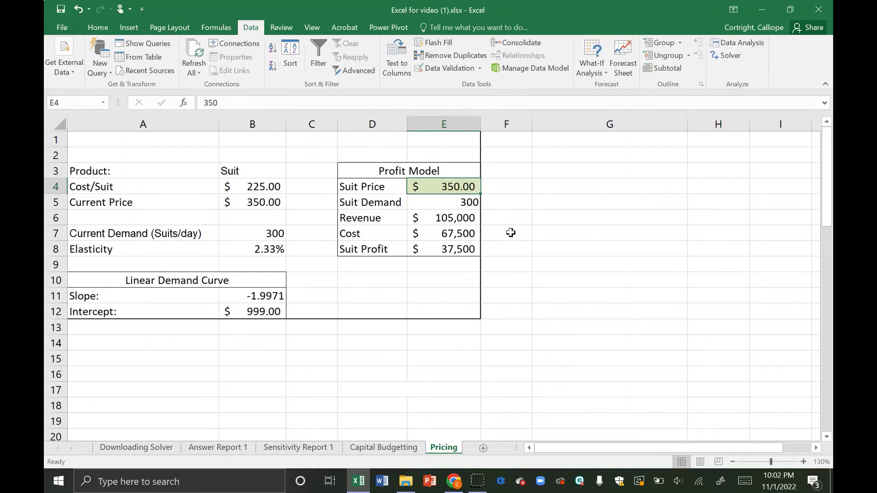
pyautogui.press('Down')
pyautogui.click(308, 102)
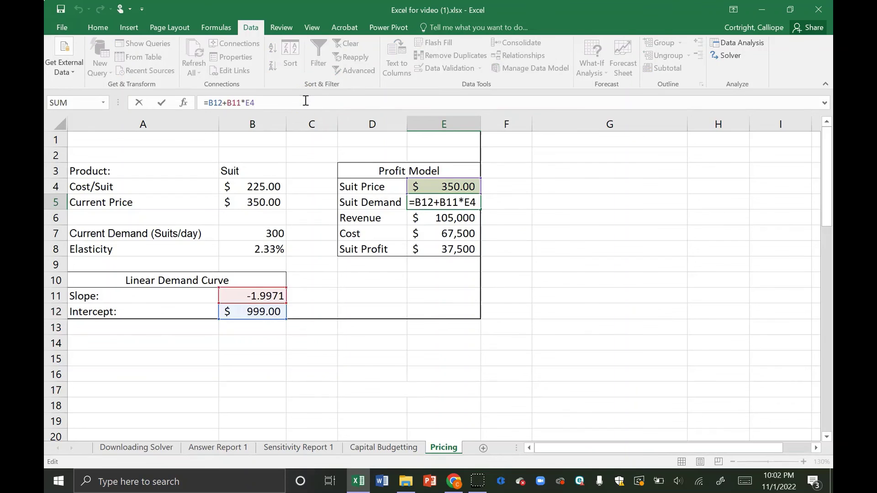
pyautogui.press('Return')
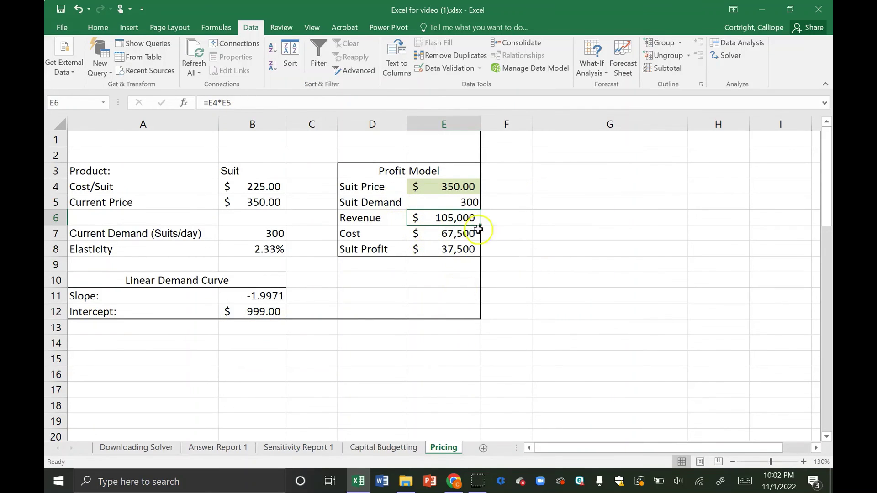
# Step: Run Solver to maximise Suit Profit $E$8 by changing Suit Price $E$4
pyautogui.click(719, 55)
pyautogui.click(681, 152)
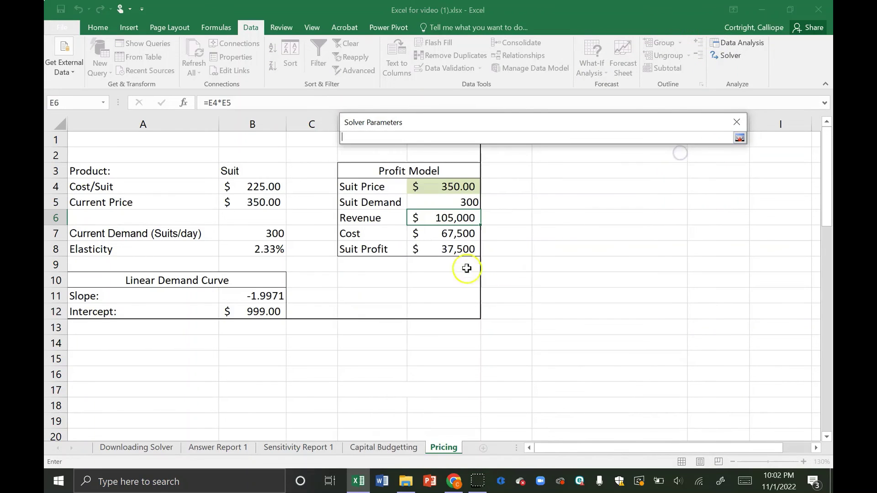
pyautogui.click(451, 250)
pyautogui.press('Return')
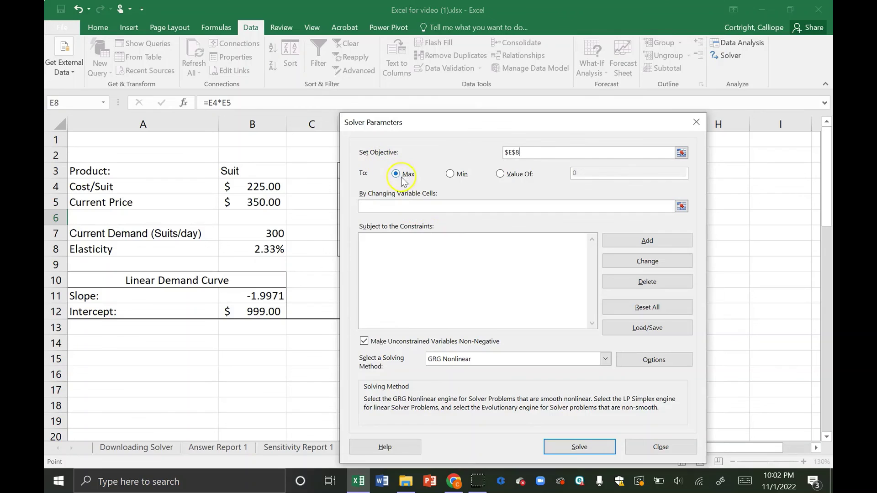
pyautogui.click(417, 206)
pyautogui.click(681, 206)
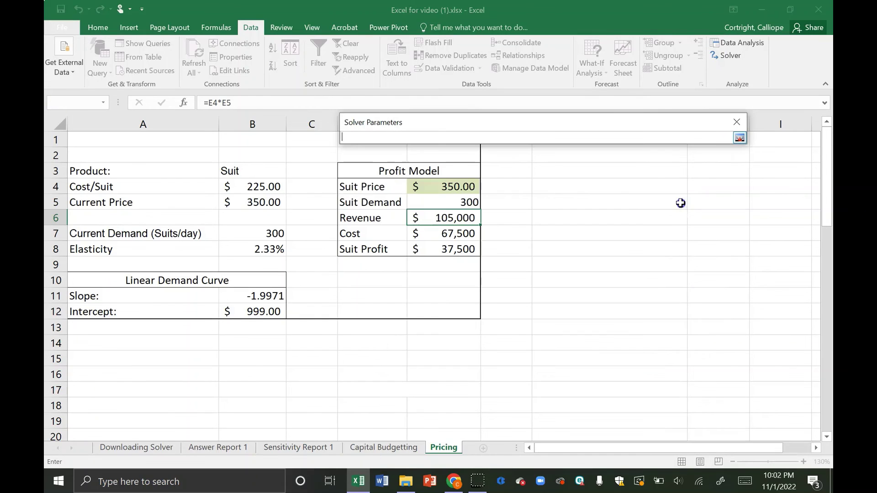
pyautogui.click(465, 183)
pyautogui.press('Return')
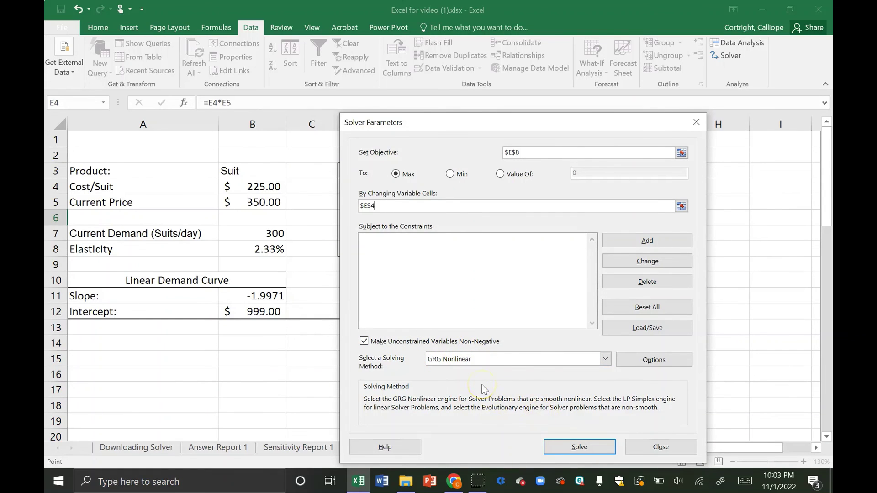
pyautogui.click(578, 446)
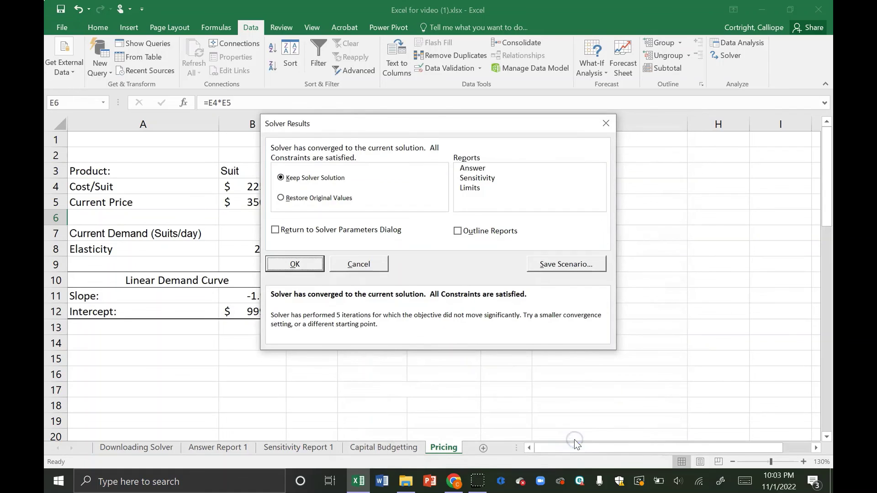
# Step: Keep Solver's solution: price $362.61, demand 275, profit $37,817
pyautogui.click(313, 263)
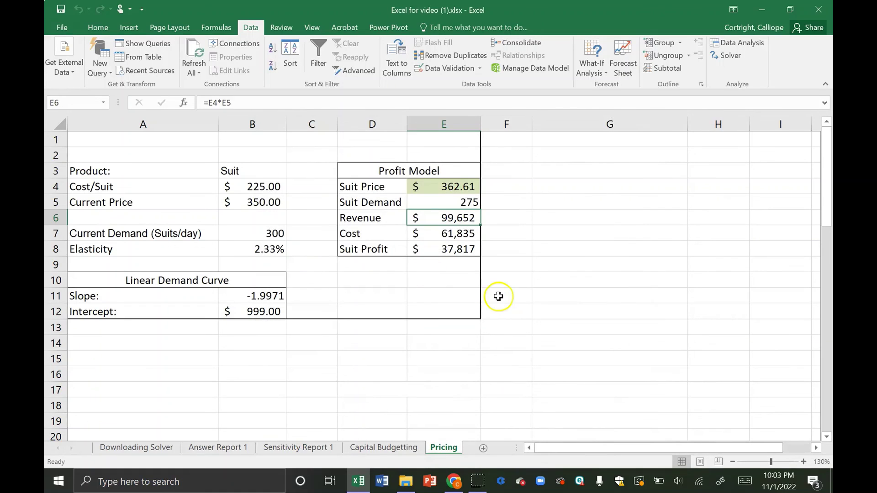